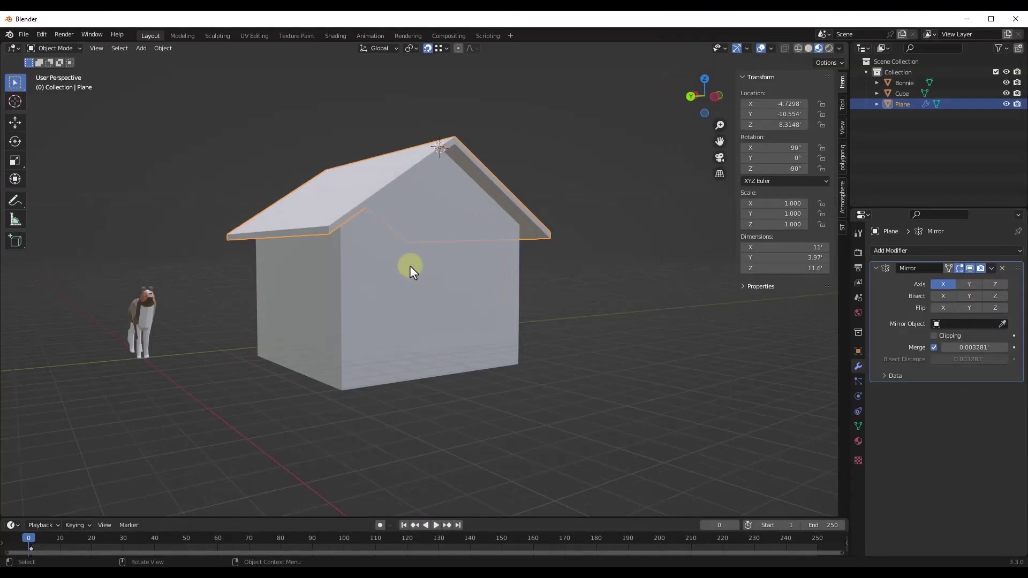
# Select the house body, inspect its faces in Edit Mode, and add a Build modifier to it in Object Mode
pyautogui.click(410, 265)
pyautogui.moveTo(362, 231); pyautogui.dragTo(427, 285, button='middle')
pyautogui.press('Tab')
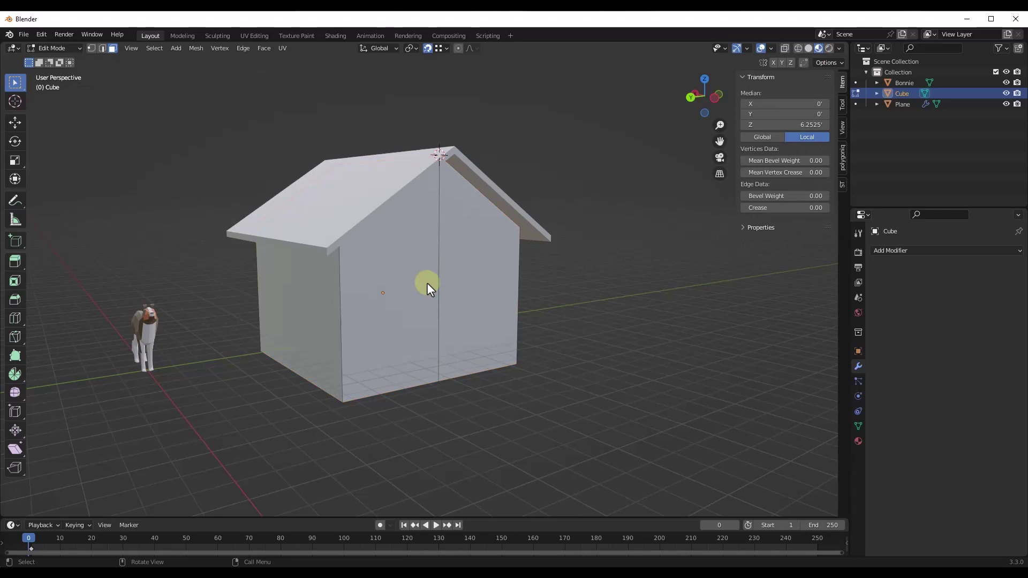
pyautogui.press('Tab')
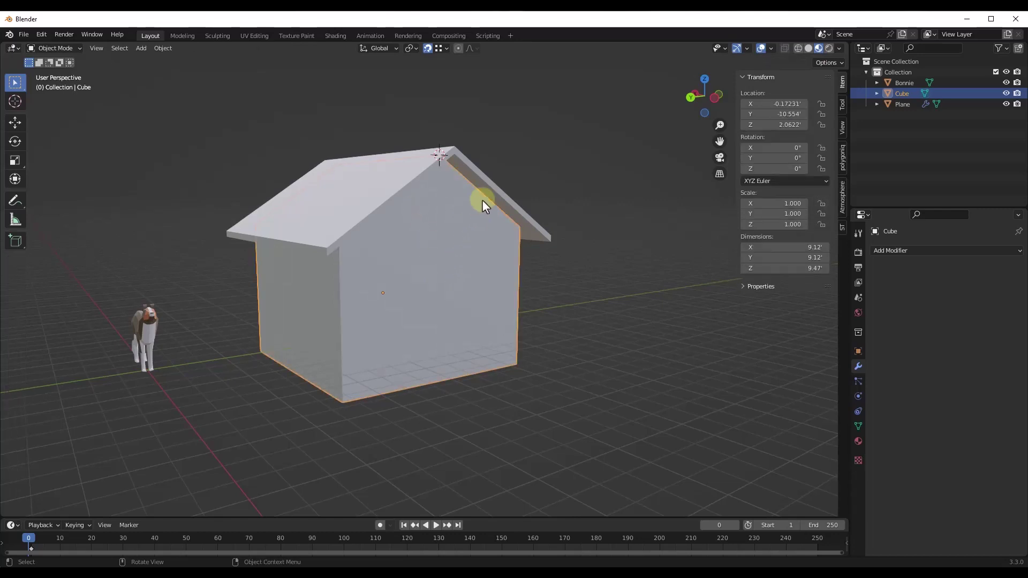
pyautogui.moveTo(482, 200); pyautogui.dragTo(434, 234, button='middle')
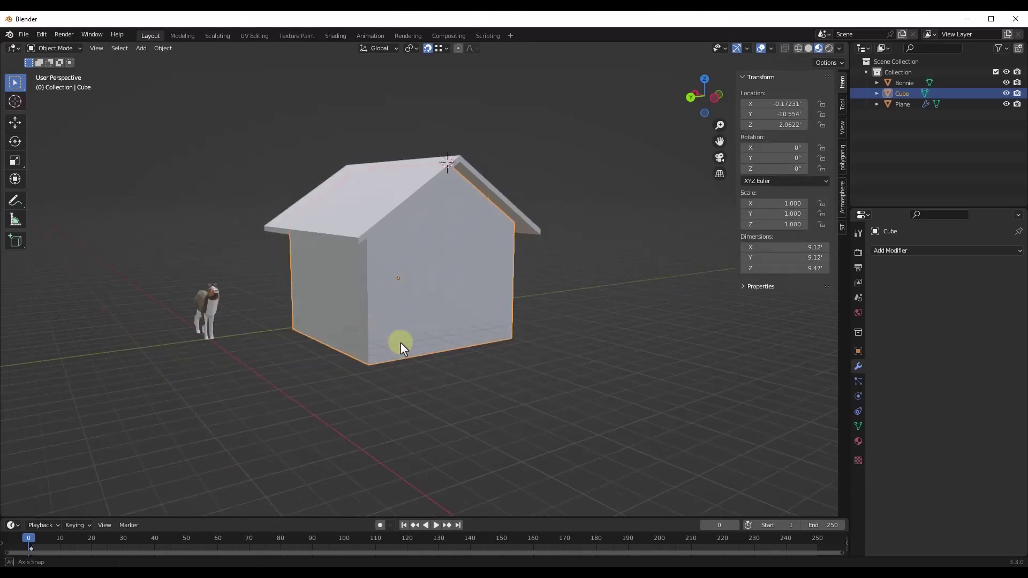
pyautogui.moveTo(399, 342); pyautogui.dragTo(398, 255, button='middle')
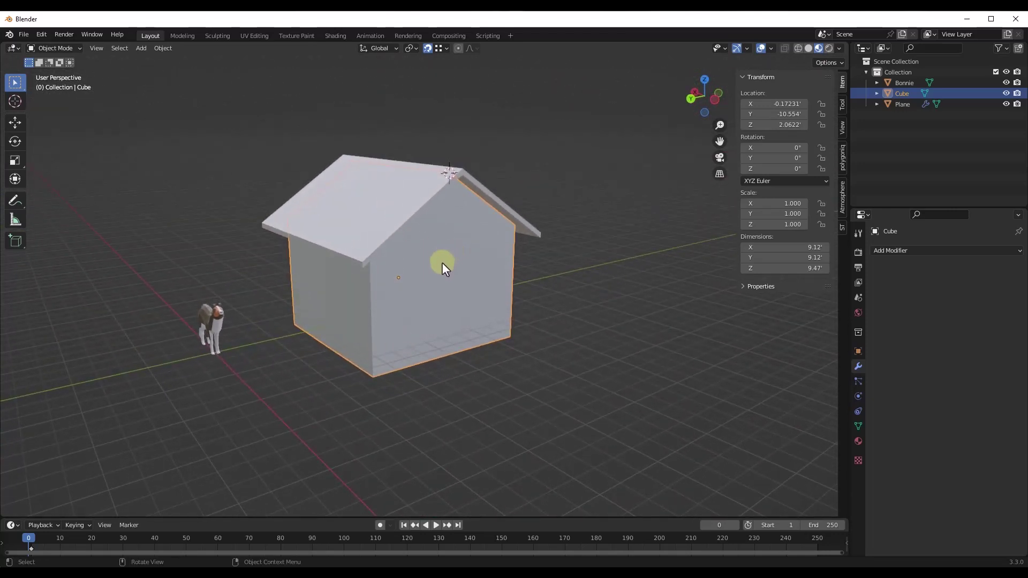
pyautogui.moveTo(444, 242); pyautogui.dragTo(466, 284, button='middle')
pyautogui.scroll(2, 465, 284)
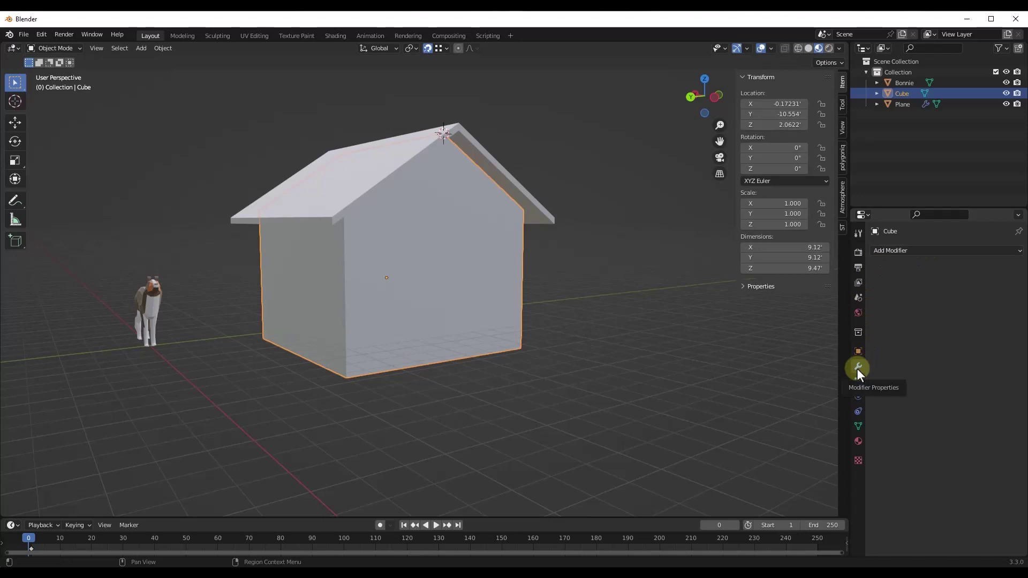
pyautogui.click(887, 251)
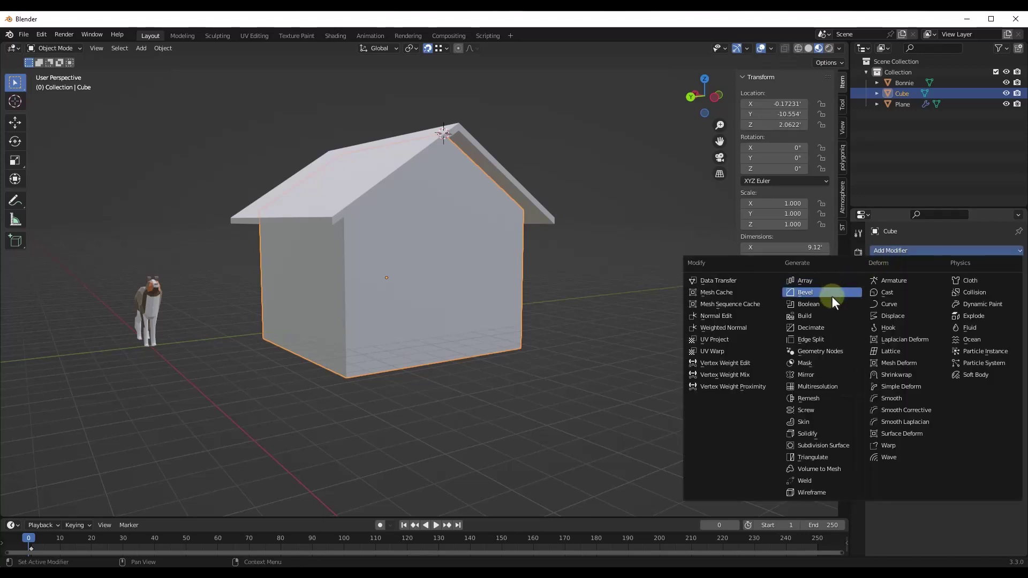
pyautogui.click(807, 316)
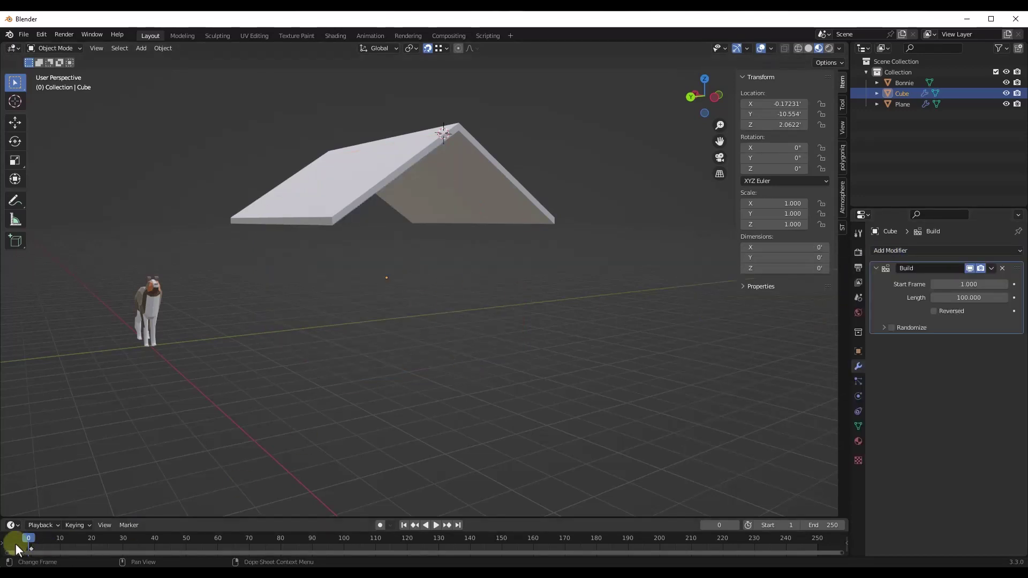
# Play the build animation of the house body and scrub through its frames to examine the face order
pyautogui.click(433, 526)
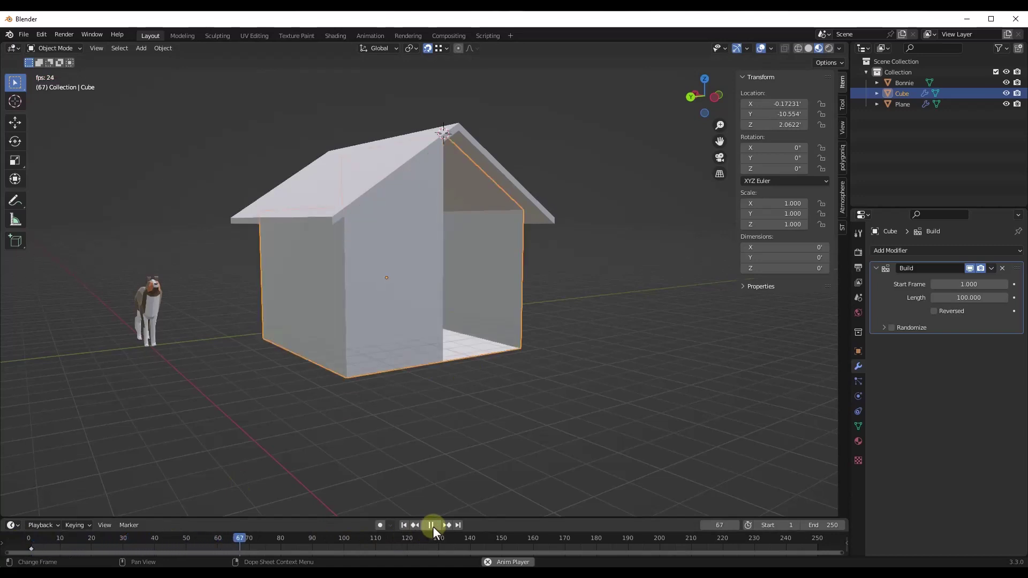
pyautogui.click(431, 525)
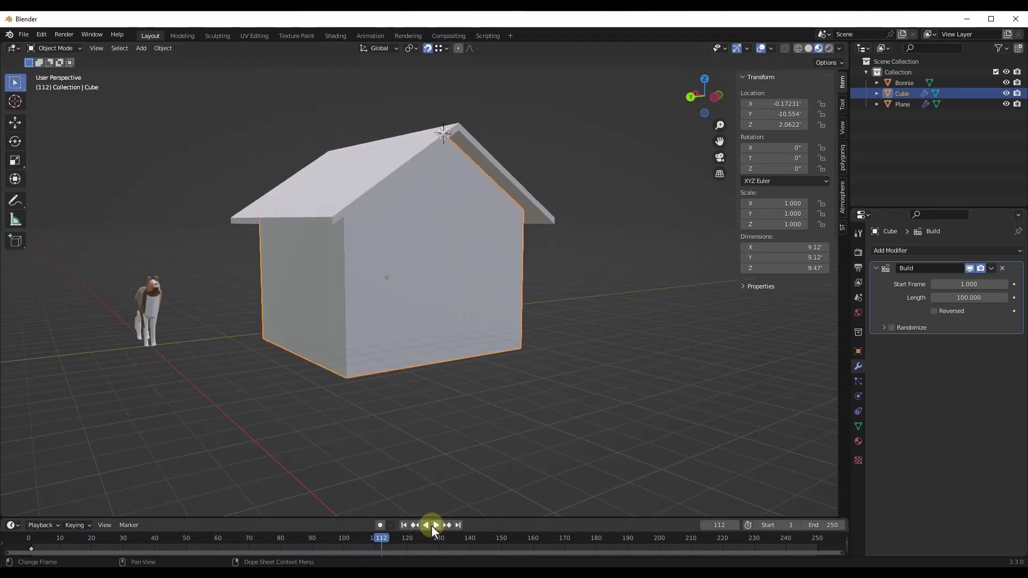
pyautogui.moveTo(380, 313)
pyautogui.mouseDown(button='middle')
pyautogui.moveTo(358, 254)
pyautogui.moveTo(386, 316)
pyautogui.mouseUp(button='middle')
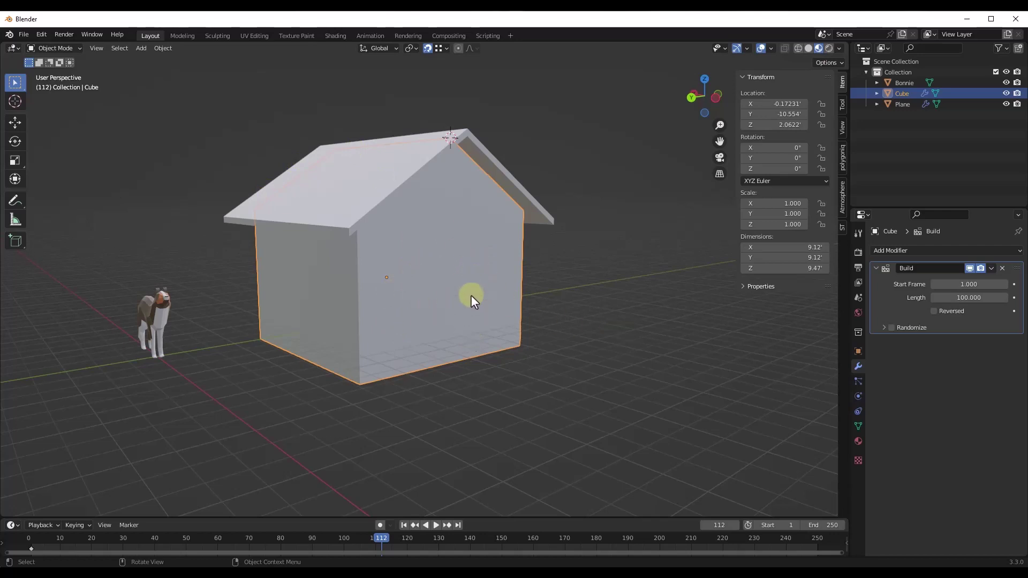
pyautogui.press('space')
pyautogui.moveTo(384, 538); pyautogui.dragTo(99, 550)
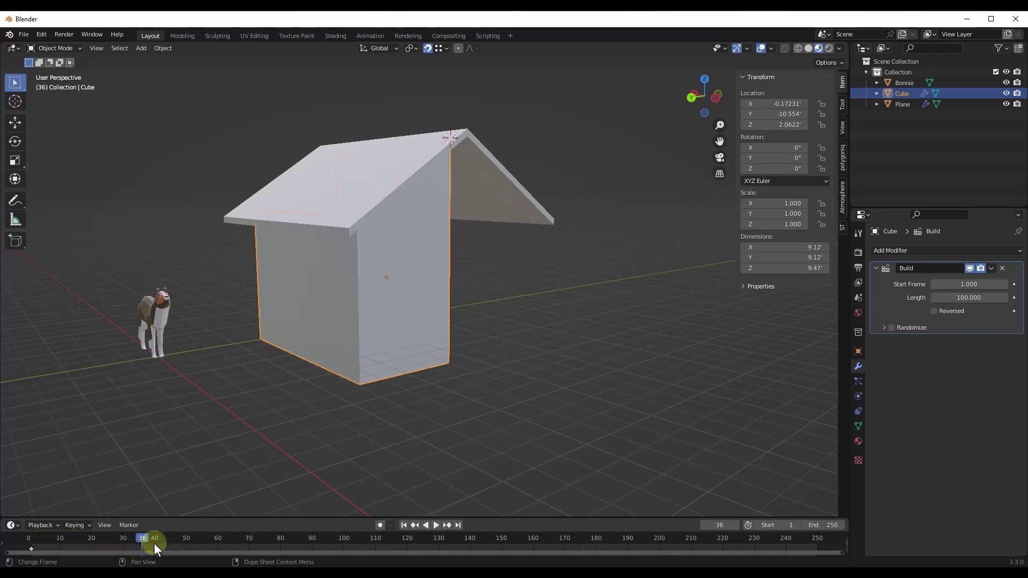
pyautogui.moveTo(406, 407); pyautogui.dragTo(333, 402, button='middle')
pyautogui.moveTo(149, 538); pyautogui.dragTo(230, 537)
# Enable Randomize on the Build modifier and return the timeline to frame 0
pyautogui.moveTo(296, 545); pyautogui.dragTo(3, 545)
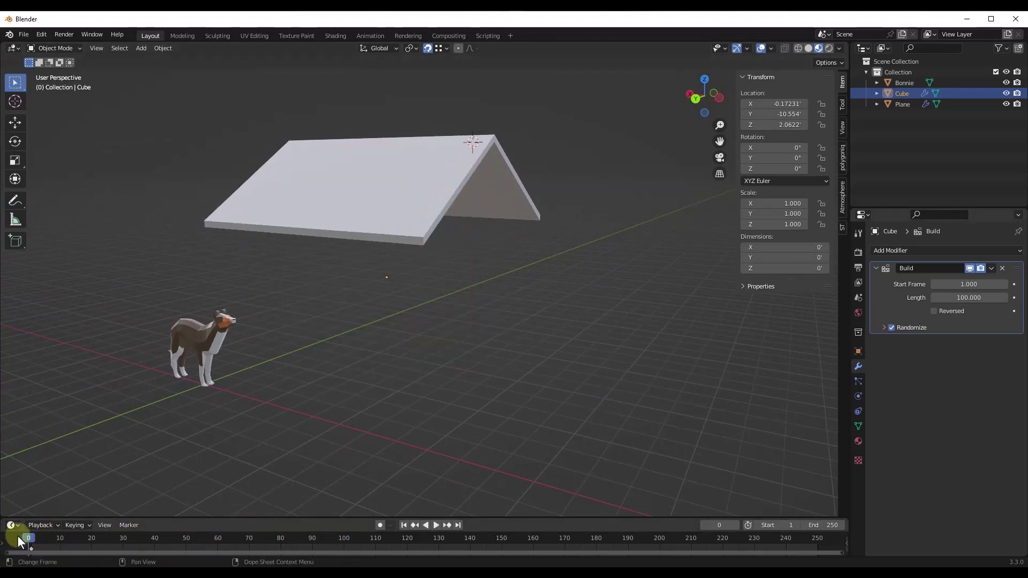
pyautogui.moveTo(30, 532)
pyautogui.mouseDown()
pyautogui.moveTo(258, 543)
pyautogui.moveTo(28, 542)
pyautogui.mouseUp()
pyautogui.moveTo(516, 254); pyautogui.dragTo(712, 246, button='middle')
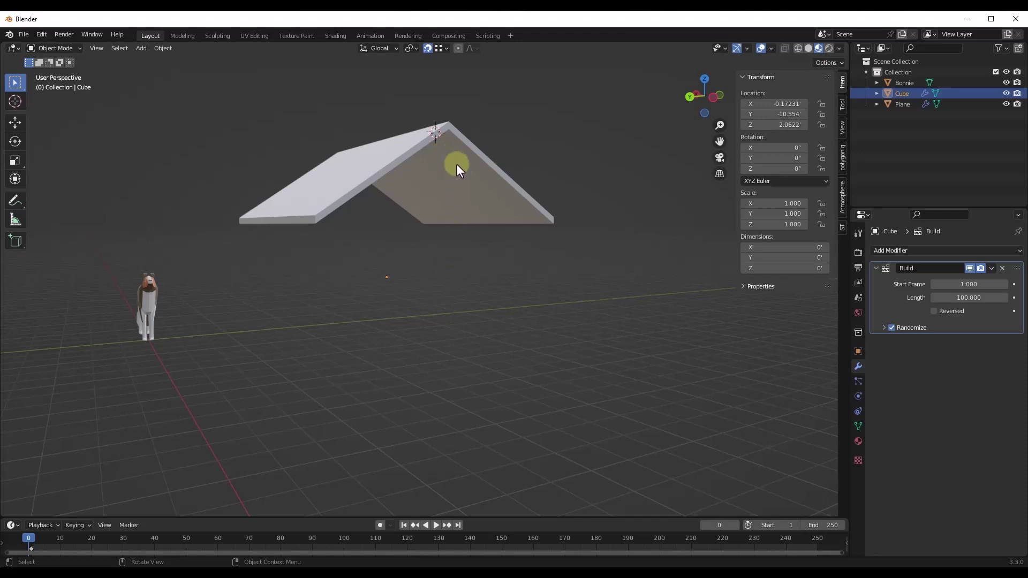
pyautogui.moveTo(456, 164); pyautogui.dragTo(615, 211, button='middle')
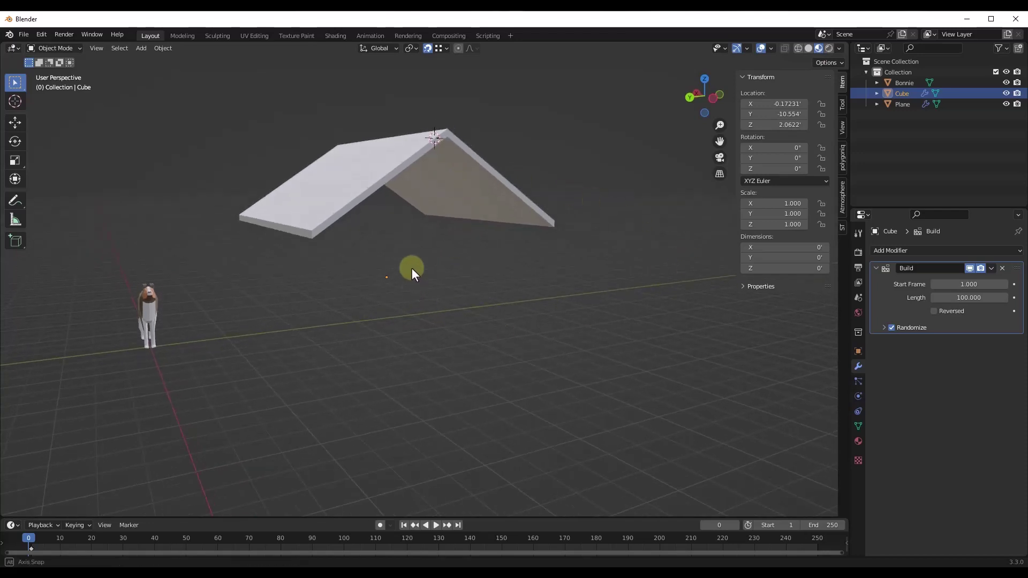
# Examine the mesh Sort Elements options for the house body in Edit Mode
pyautogui.press('Tab')
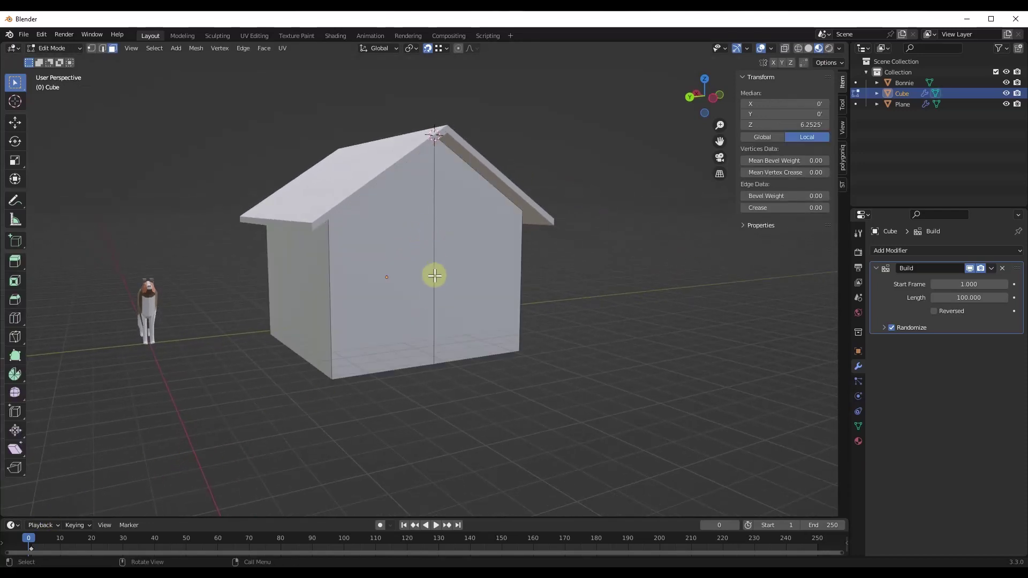
pyautogui.moveTo(426, 359); pyautogui.dragTo(435, 310, button='middle')
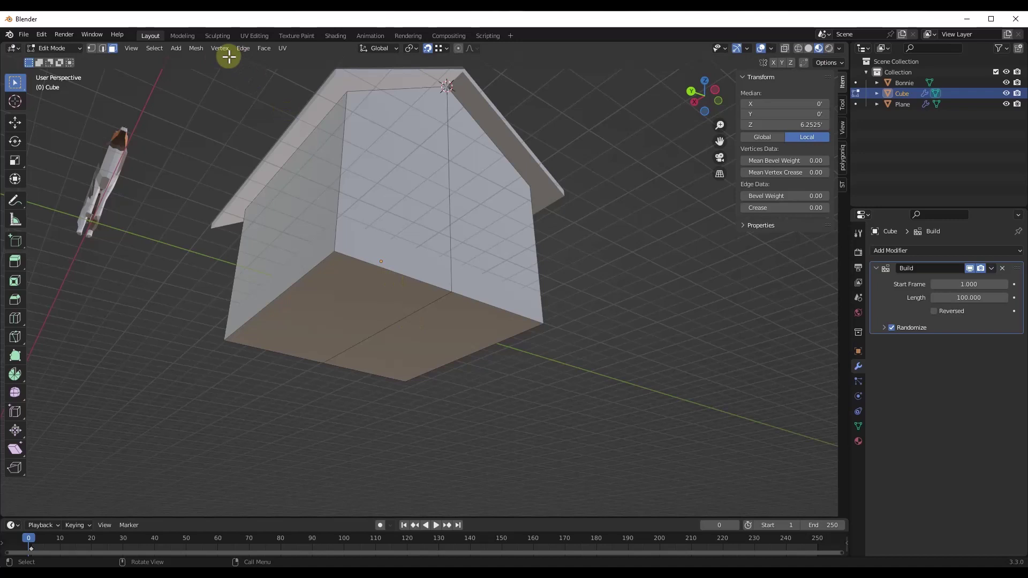
pyautogui.click(195, 49)
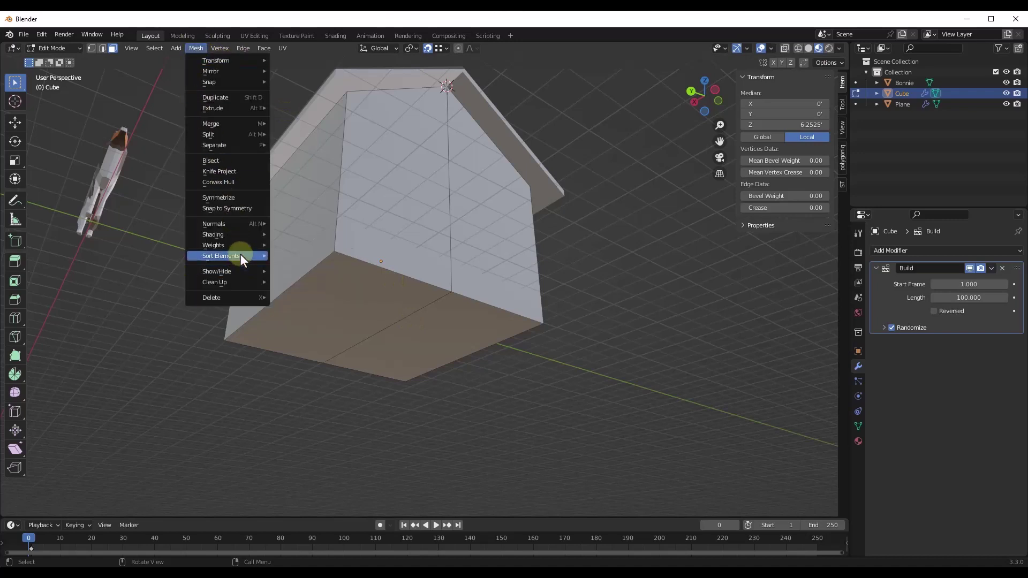
pyautogui.moveTo(240, 256)
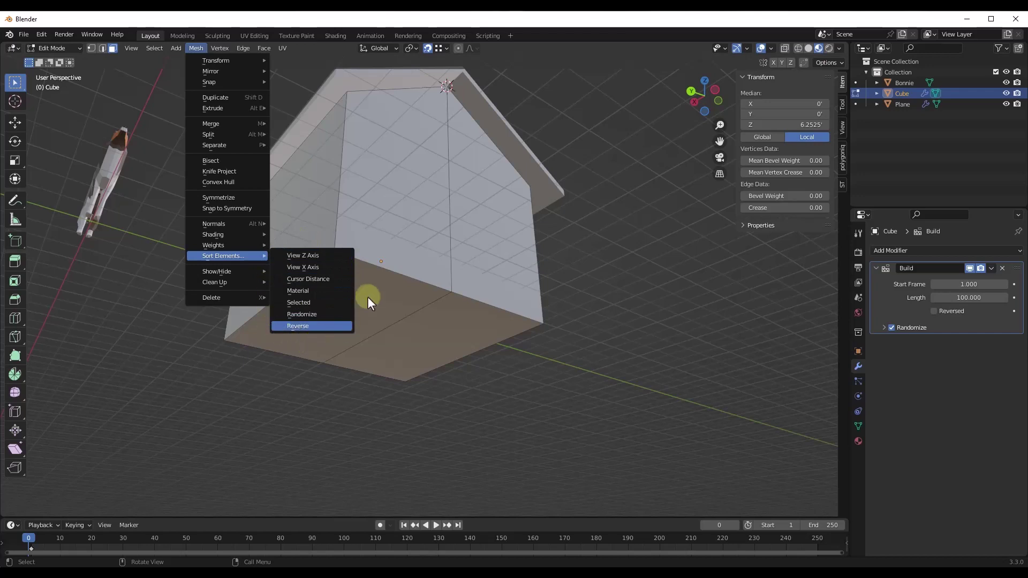
pyautogui.click(307, 315)
pyautogui.click(624, 261)
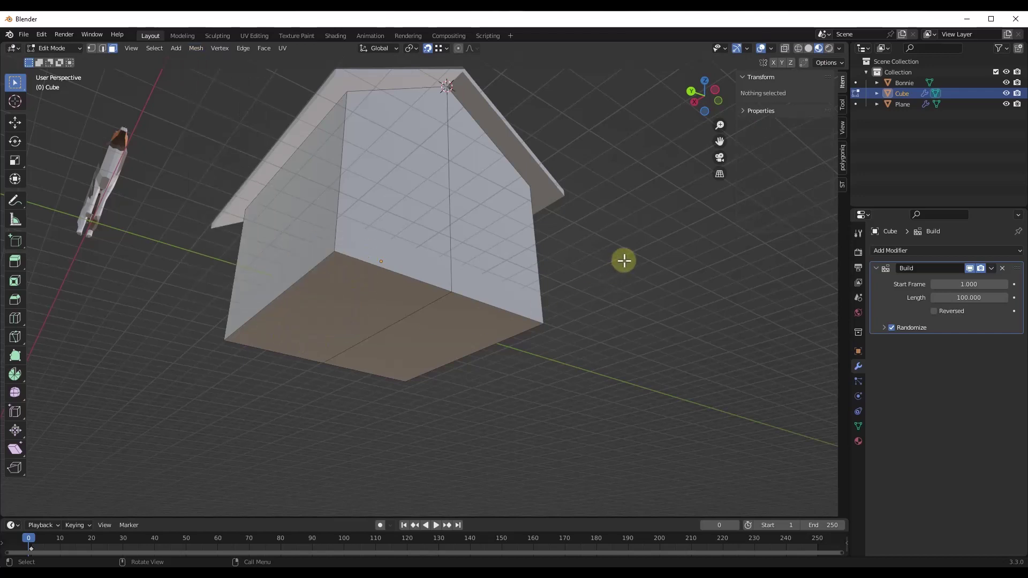
pyautogui.click(193, 50)
pyautogui.moveTo(215, 257)
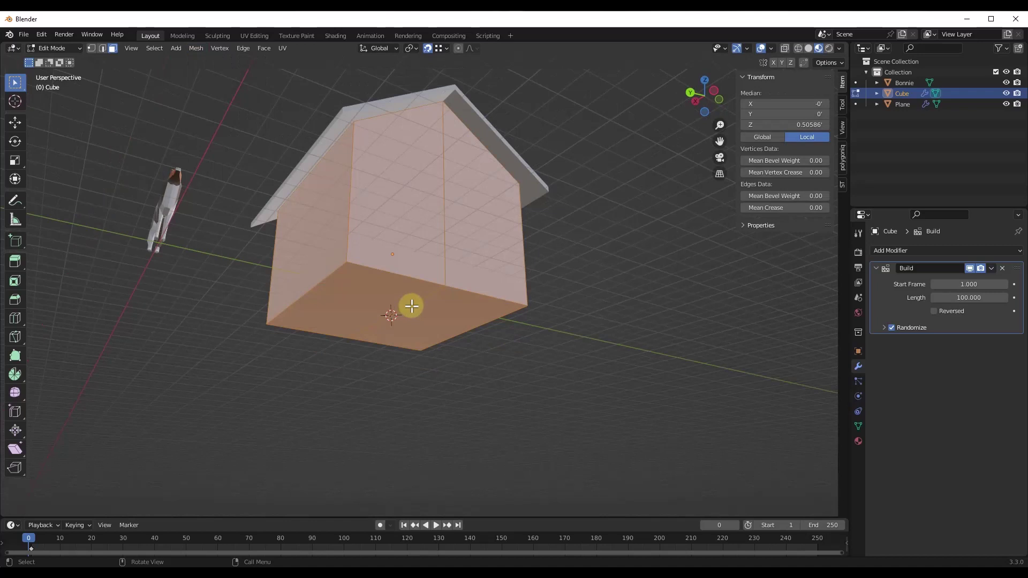
# Snap the 3D cursor to the vertex at the bottom middle of the house's front wall
pyautogui.press('g')
pyautogui.click(443, 288)
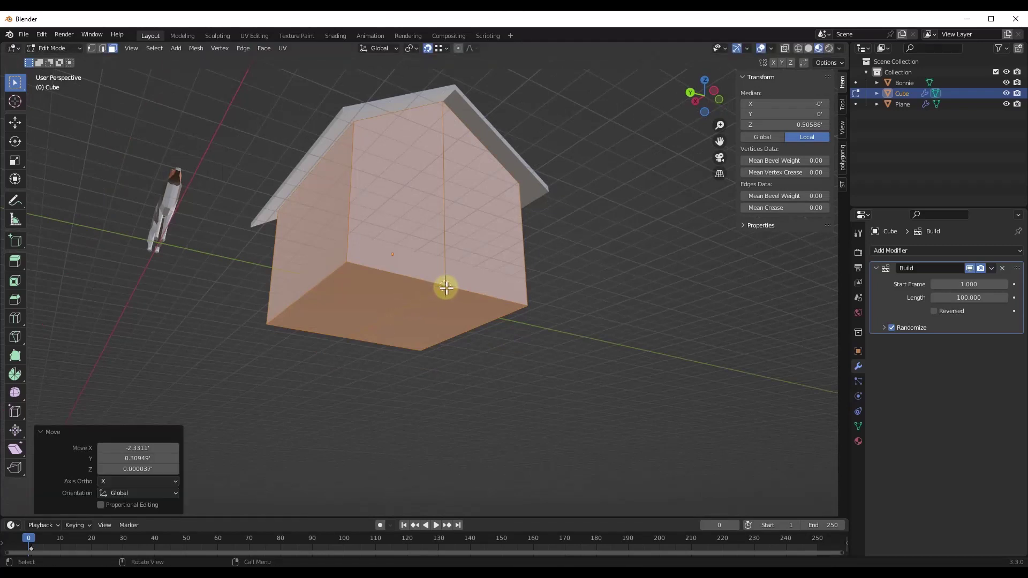
pyautogui.moveTo(448, 269); pyautogui.dragTo(420, 224, button='middle')
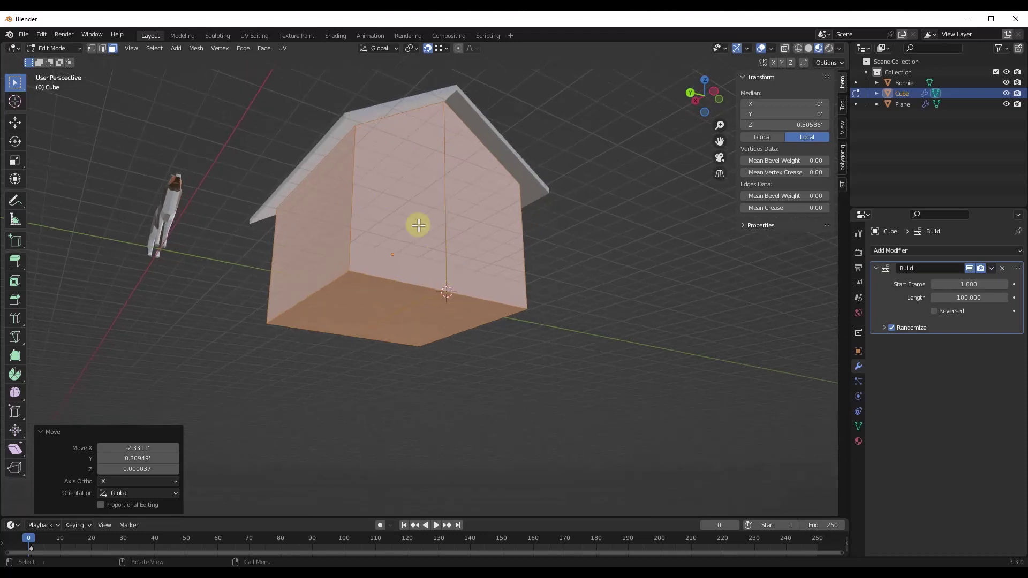
# Sort the selected mesh elements of the house body by Cursor Distance, applying the sort to Faces
pyautogui.click(194, 49)
pyautogui.moveTo(227, 257)
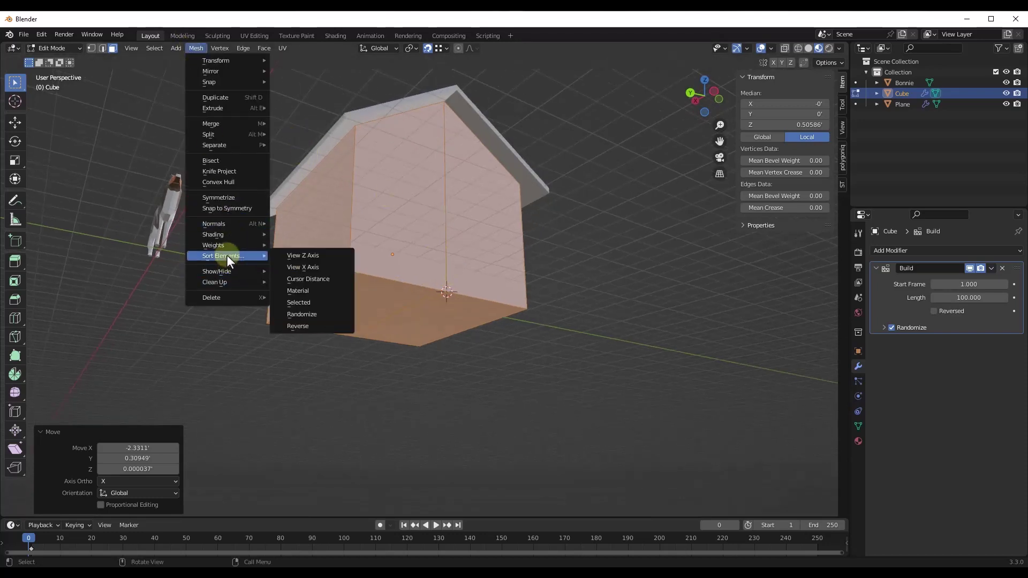
pyautogui.click(313, 278)
pyautogui.click(122, 492)
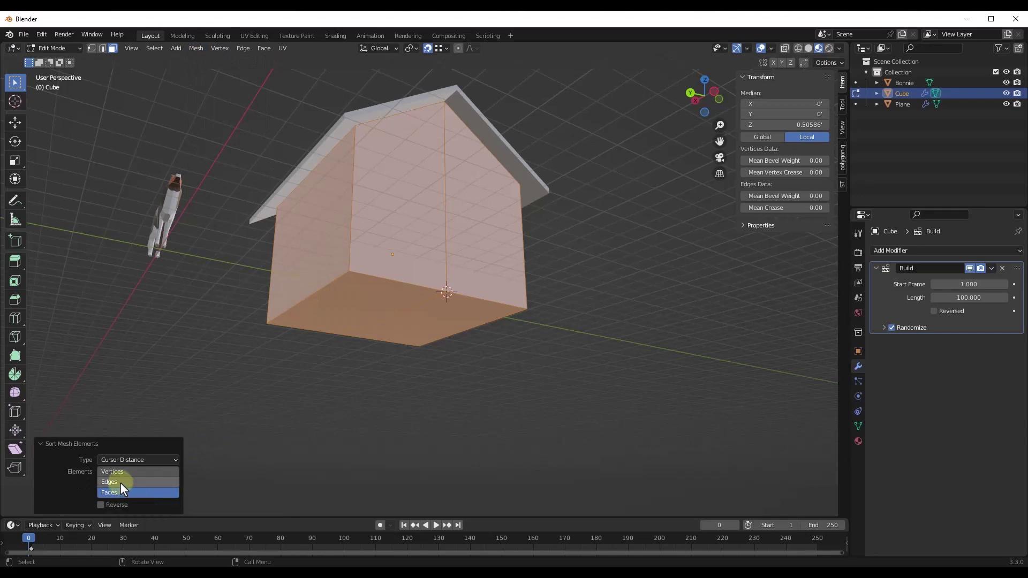
pyautogui.click(120, 483)
pyautogui.click(122, 493)
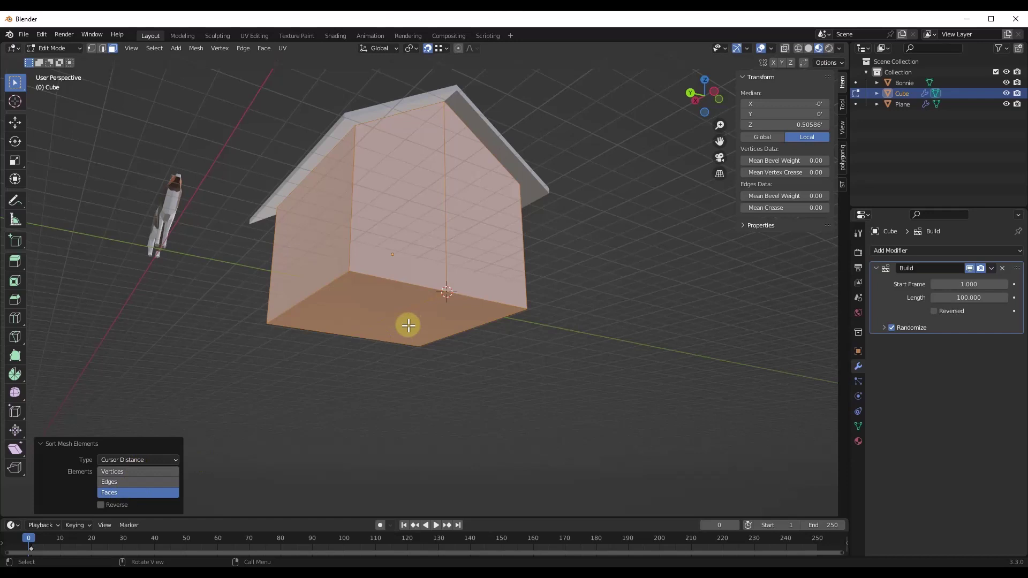
# Disable Randomize on the Build modifier and play the start of the build animation in Object Mode
pyautogui.press('Tab')
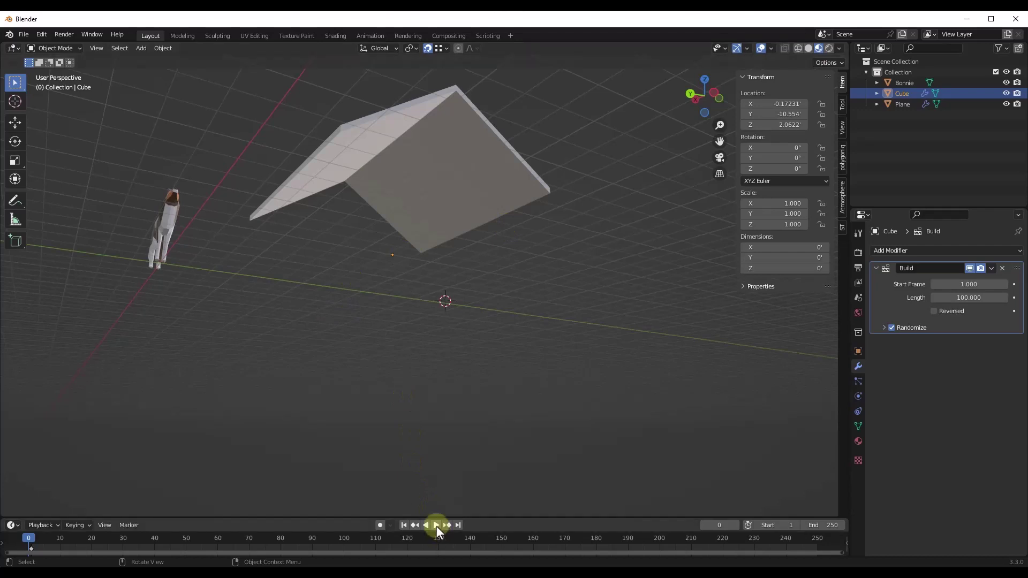
pyautogui.press('Tab')
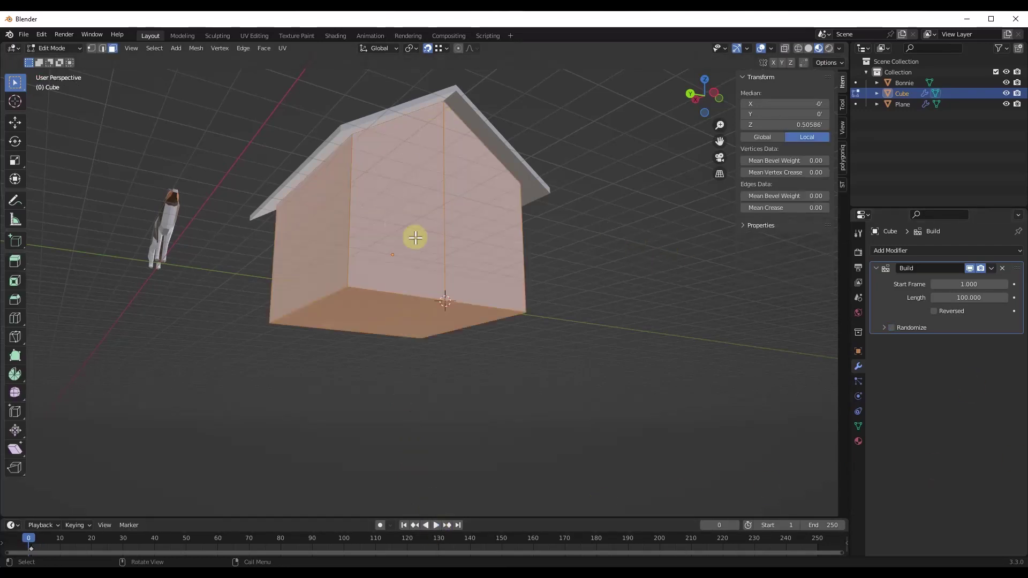
pyautogui.press('Tab')
pyautogui.click(435, 525)
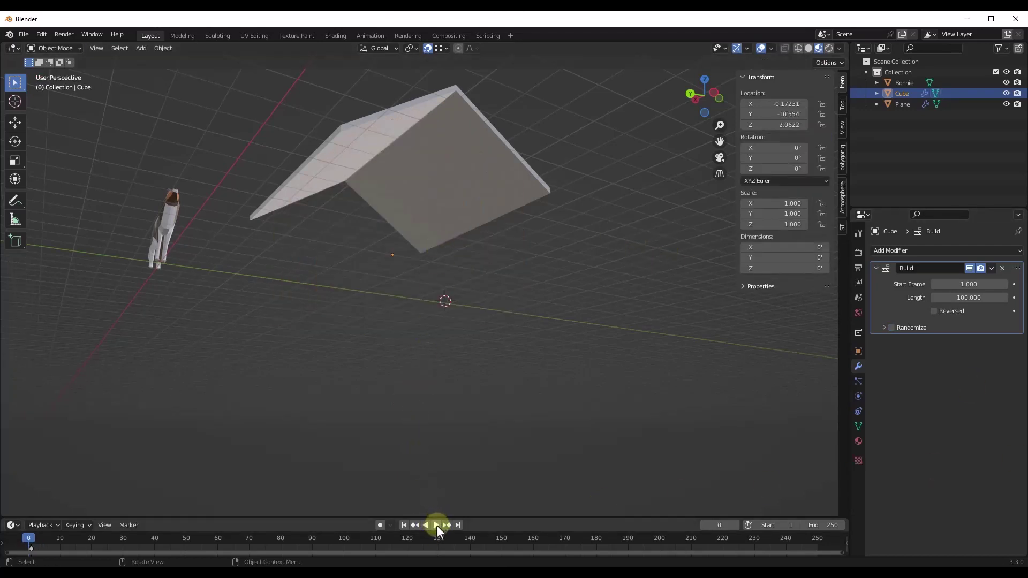
pyautogui.click(435, 526)
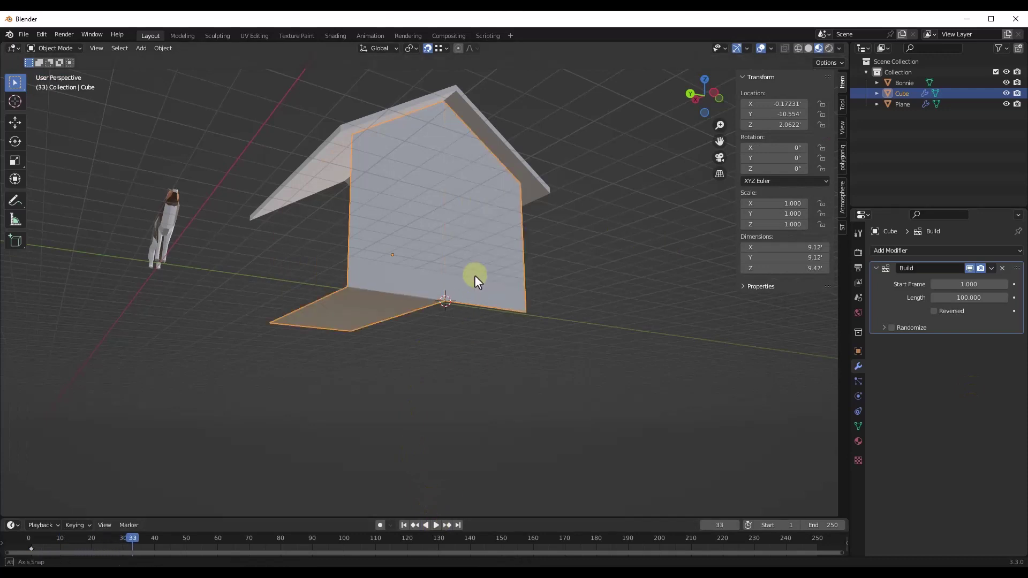
# Resume the build animation to check the remaining walls, and rewind the timeline to the first frame
pyautogui.moveTo(474, 275)
pyautogui.mouseDown(button='middle')
pyautogui.moveTo(480, 305)
pyautogui.moveTo(548, 300)
pyautogui.moveTo(478, 292)
pyautogui.mouseUp(button='middle')
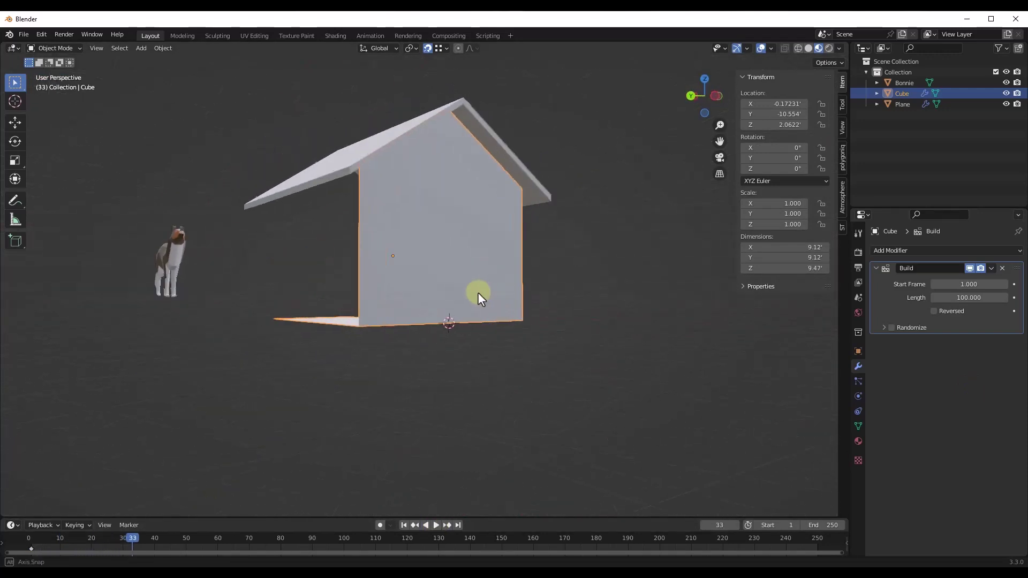
pyautogui.click(434, 528)
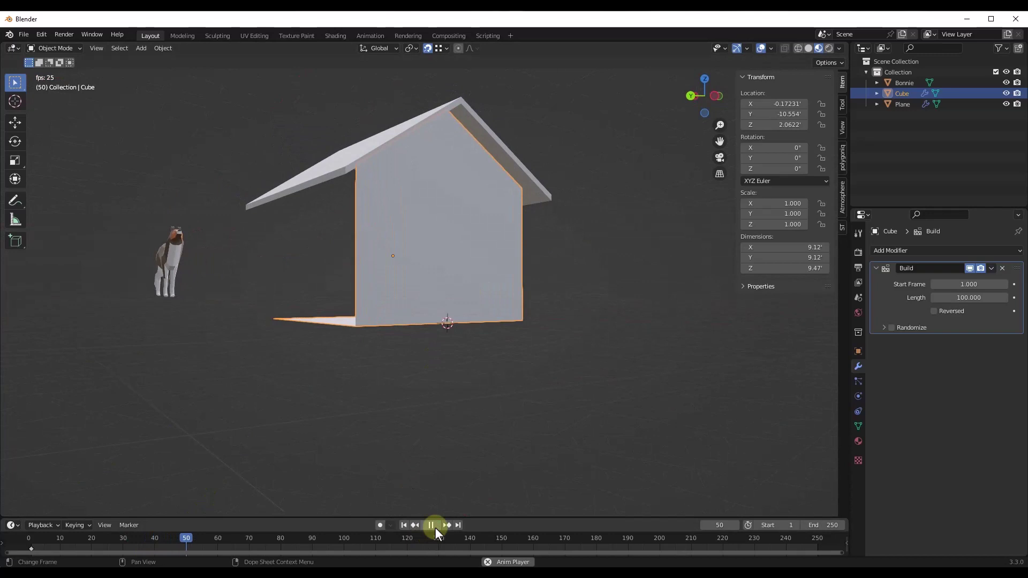
pyautogui.click(434, 528)
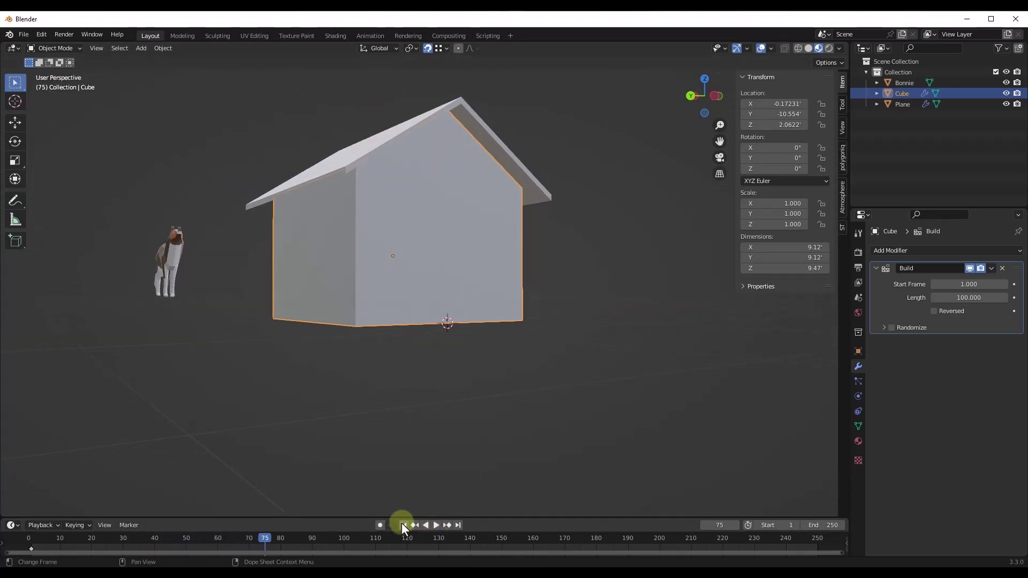
pyautogui.click(402, 525)
# Edit the house body in Edit Mode with the snap target set to Edge Center
pyautogui.press('Tab')
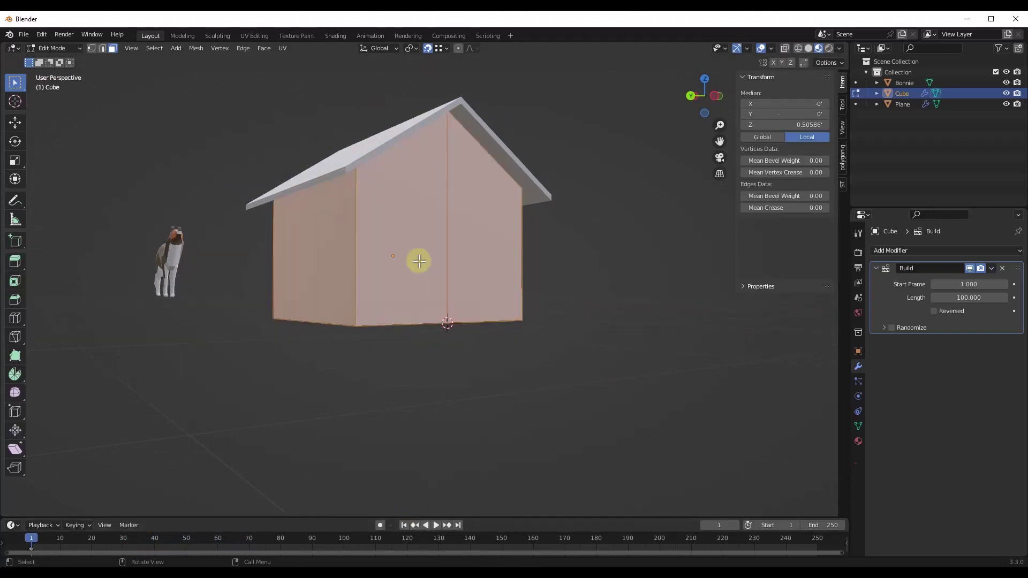
pyautogui.moveTo(426, 255); pyautogui.dragTo(425, 236, button='middle')
pyautogui.click(440, 48)
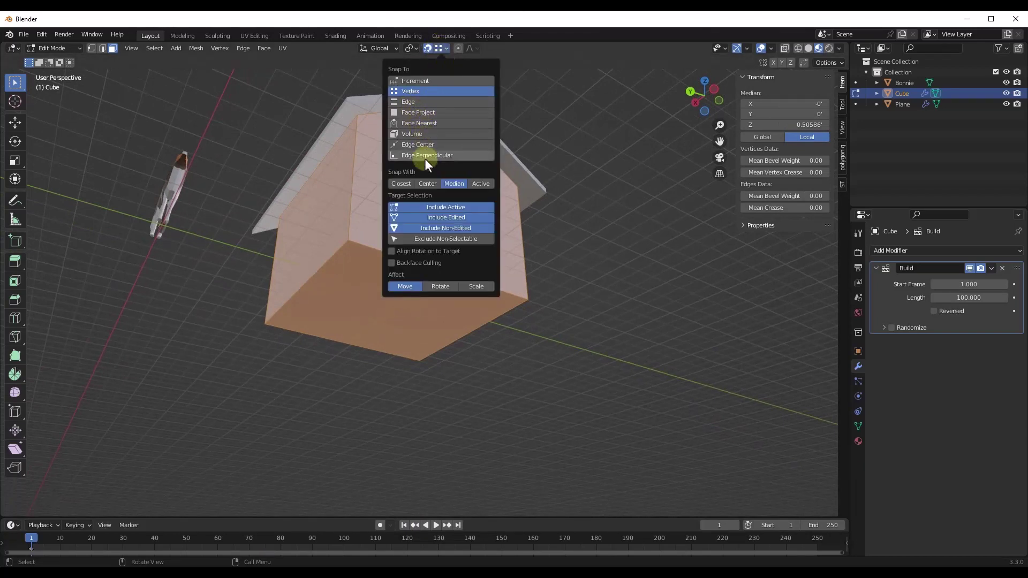
pyautogui.click(419, 144)
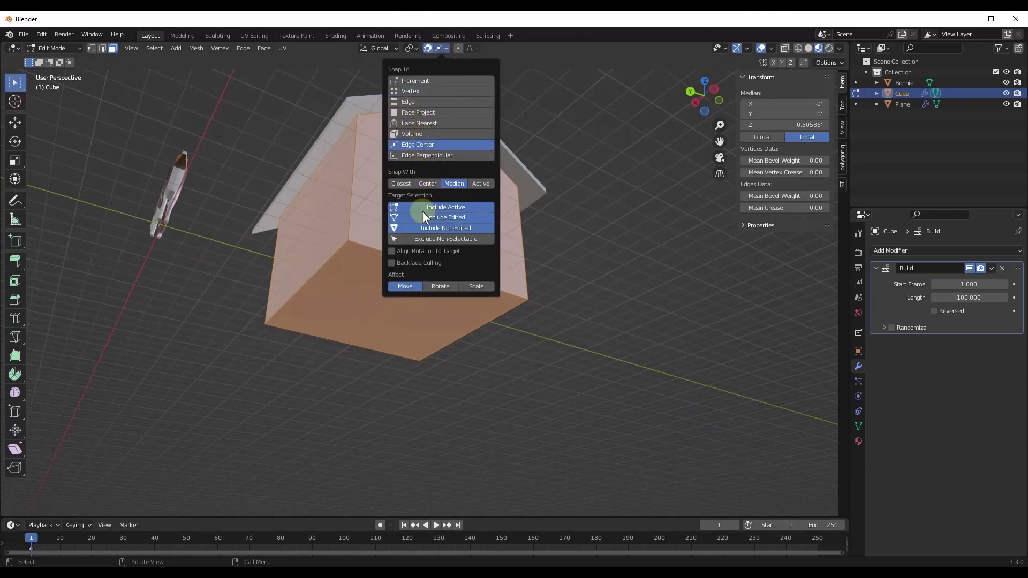
# Place the 3D cursor on the underside of the house body, sort the mesh elements by Cursor Distance, and return to Object Mode
pyautogui.press('g')
pyautogui.click(397, 306)
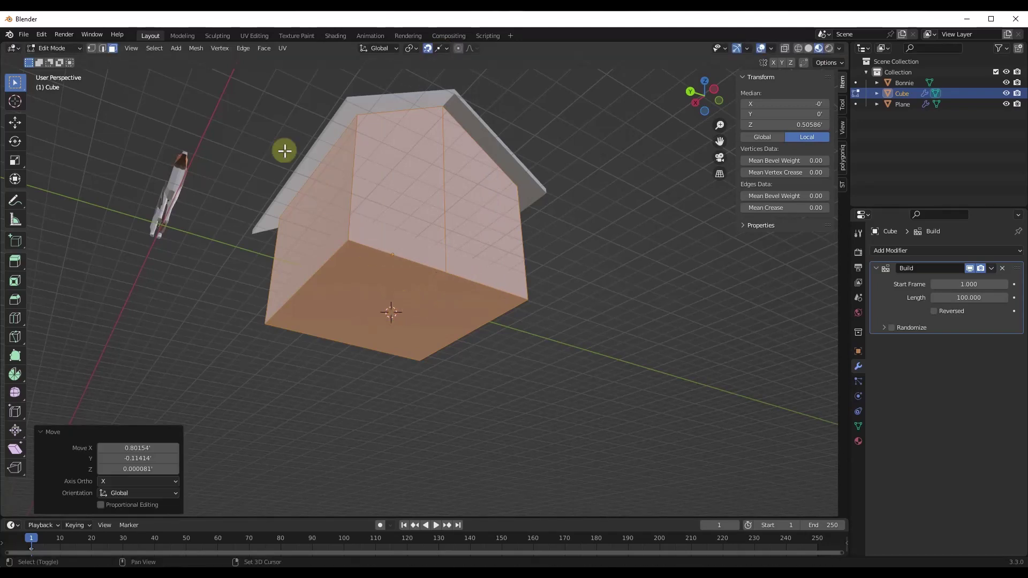
pyautogui.click(197, 47)
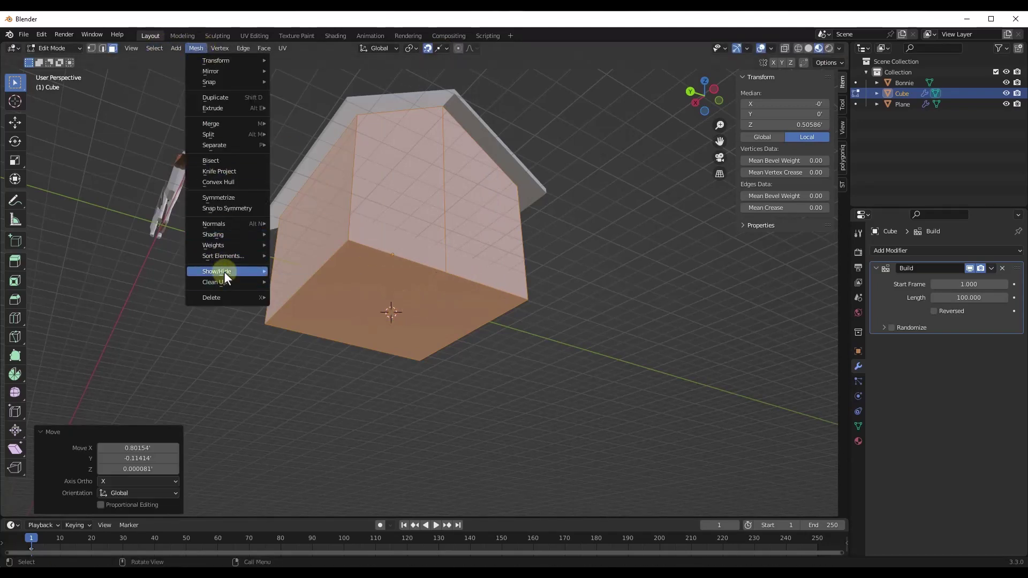
pyautogui.moveTo(309, 258)
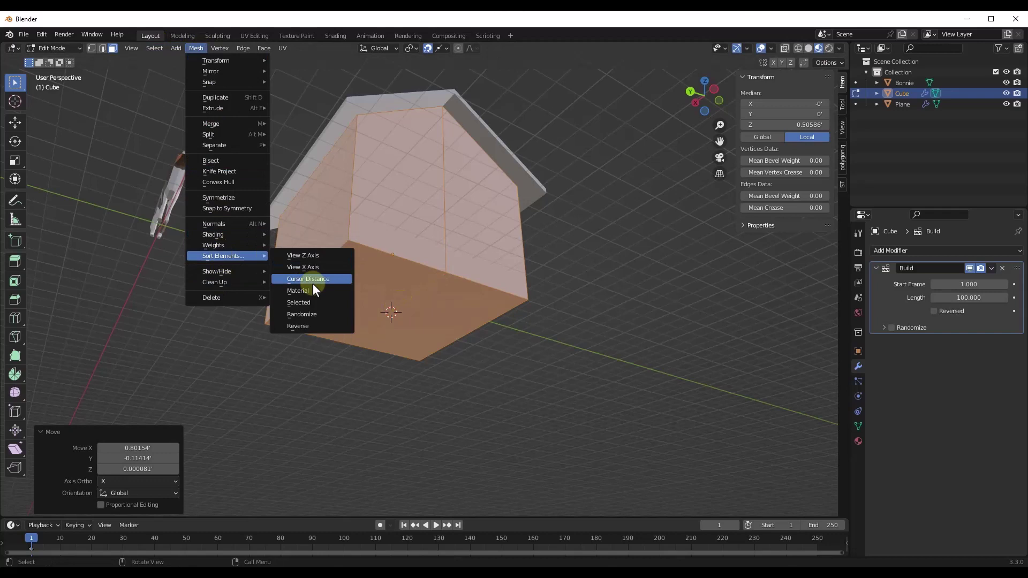
pyautogui.click(312, 283)
pyautogui.press('Tab')
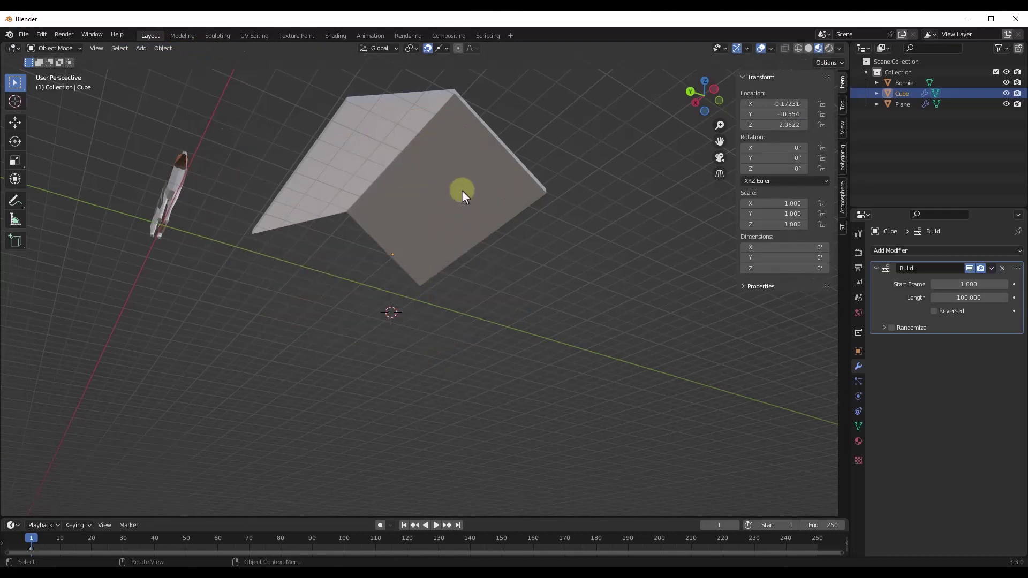
# Play the build animation while viewing the house from several angles, and rewind the timeline to the first frame
pyautogui.moveTo(461, 190); pyautogui.dragTo(455, 241, button='middle')
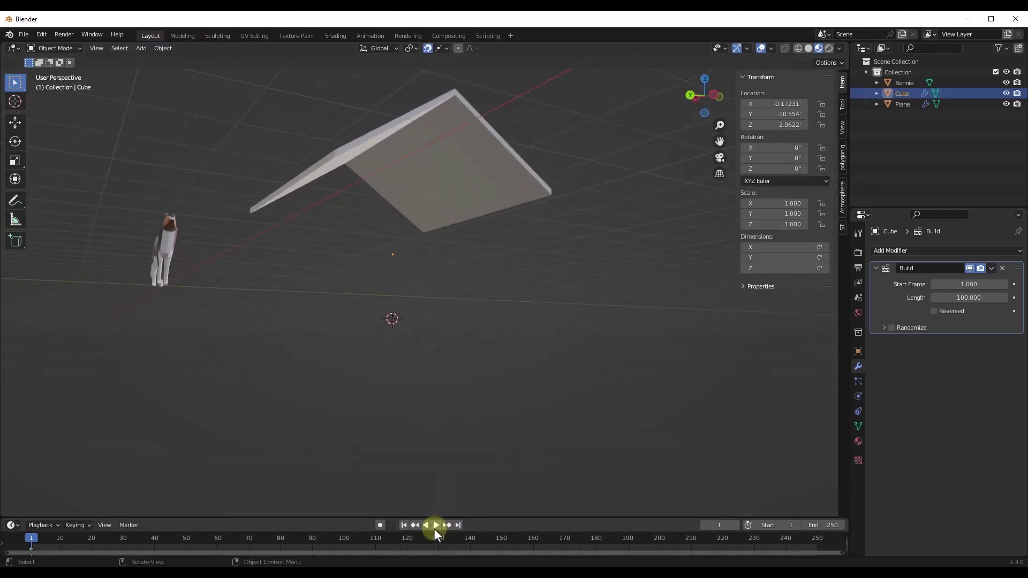
pyautogui.click(434, 526)
pyautogui.click(431, 525)
pyautogui.moveTo(412, 407); pyautogui.dragTo(397, 343, button='middle')
pyautogui.click(434, 526)
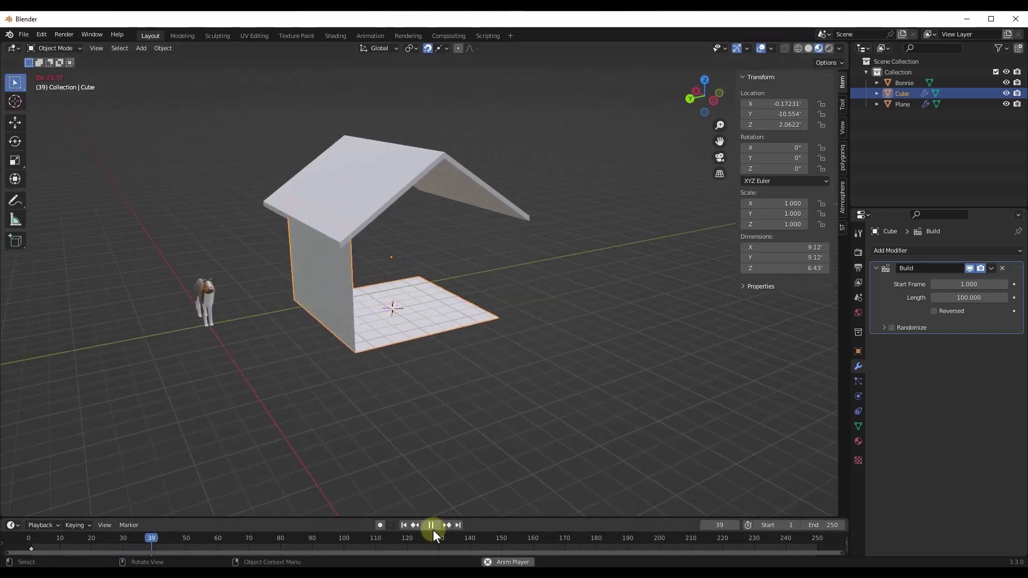
pyautogui.click(433, 526)
pyautogui.moveTo(343, 321); pyautogui.dragTo(340, 264, button='middle')
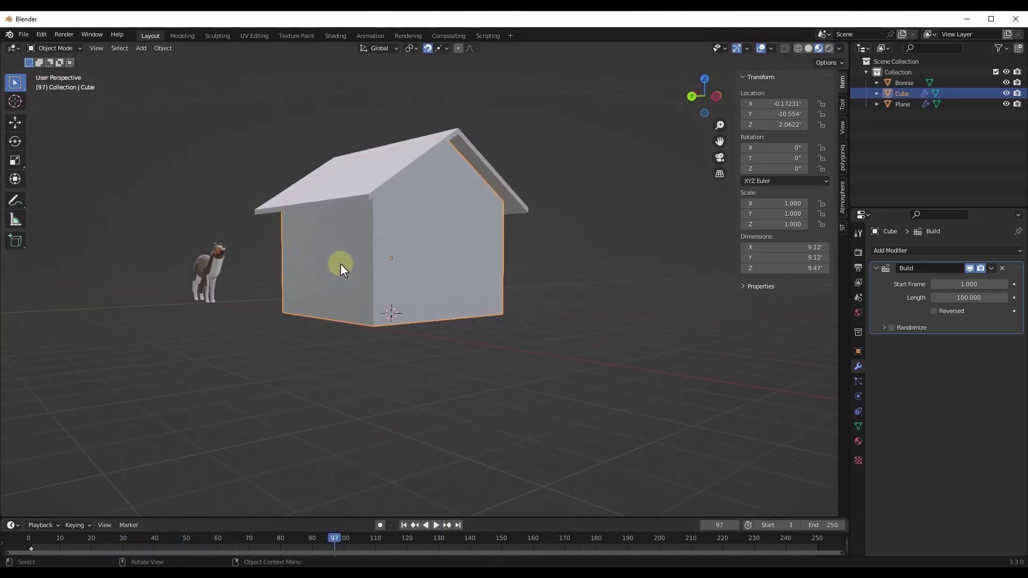
pyautogui.click(435, 524)
pyautogui.click(429, 525)
pyautogui.click(403, 525)
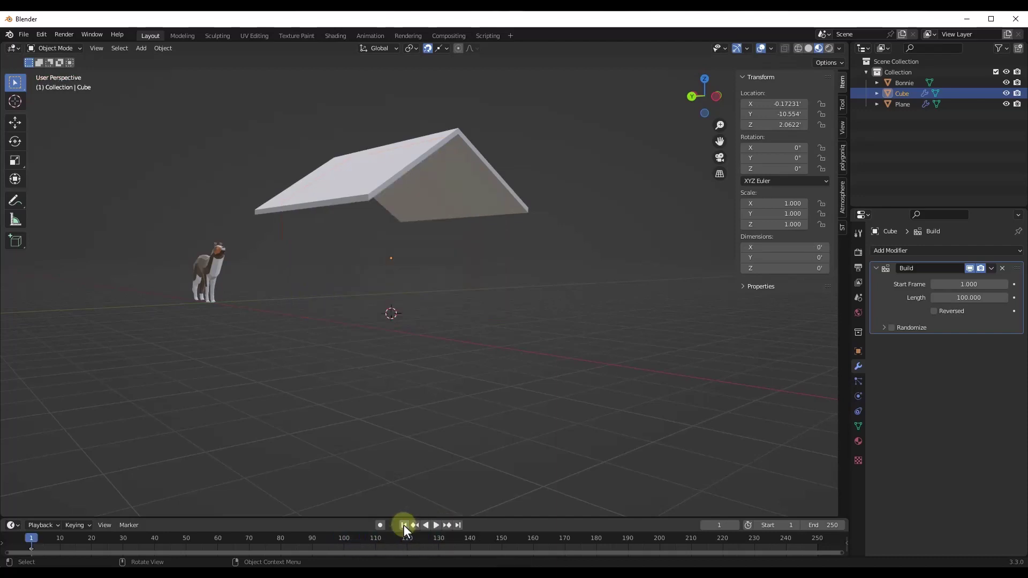
# Add a Subdivision Surface modifier set to Simple to the house body, and preview the start of the animation
pyautogui.click(927, 249)
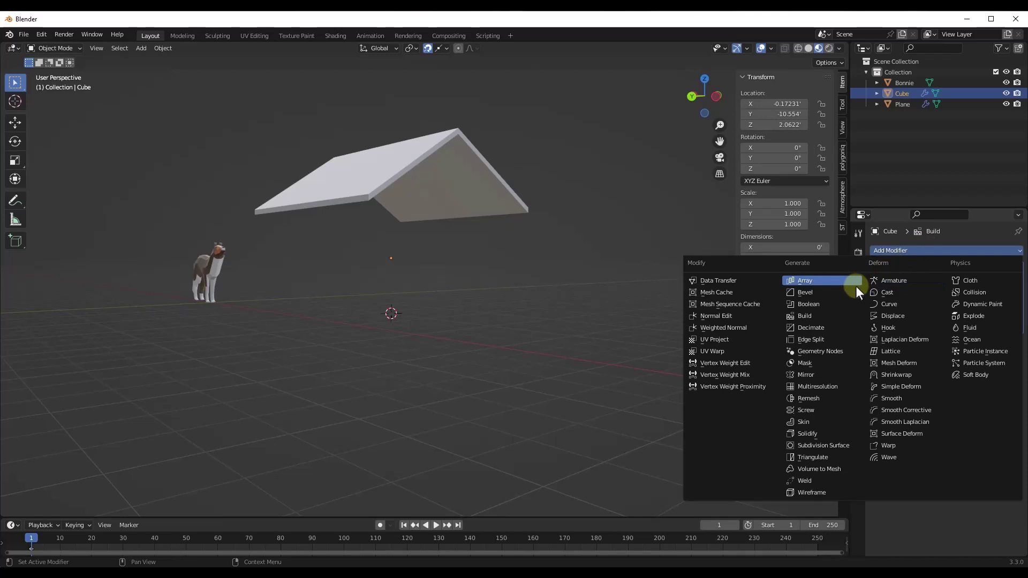
pyautogui.click(836, 448)
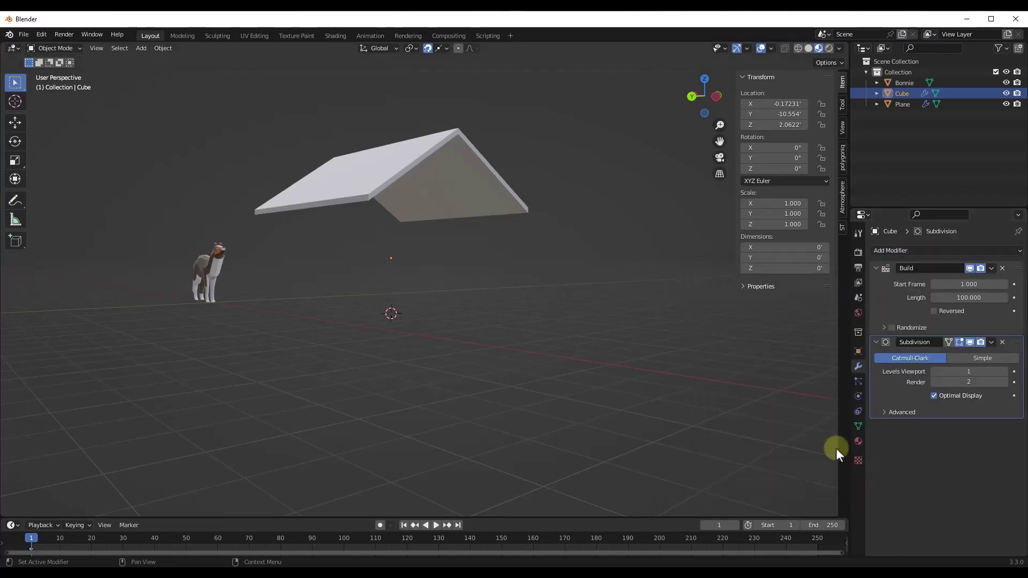
pyautogui.click(975, 359)
pyautogui.moveTo(290, 453); pyautogui.dragTo(464, 310, button='middle')
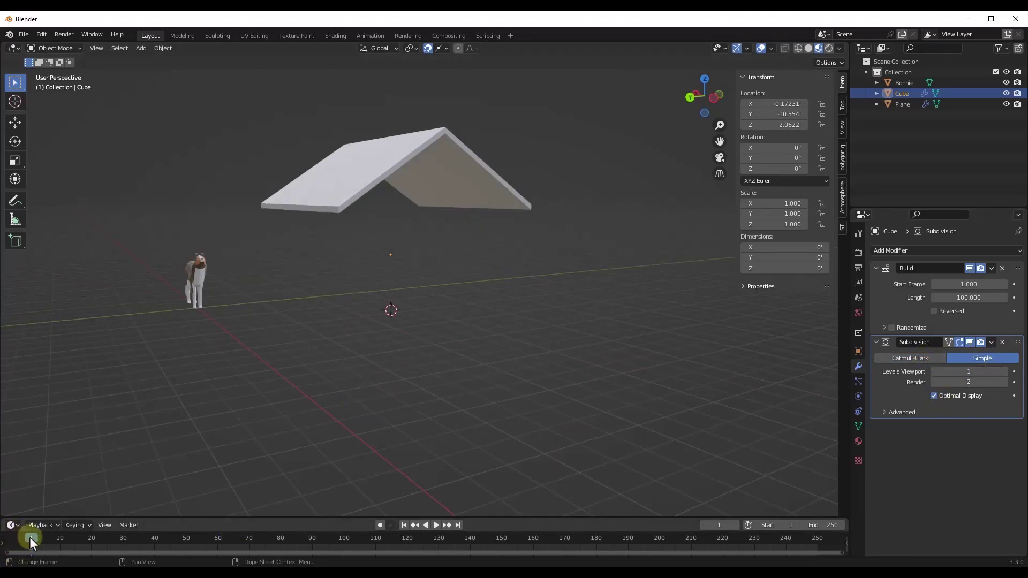
pyautogui.press('space')
pyautogui.moveTo(76, 538); pyautogui.dragTo(28, 549)
pyautogui.press('space')
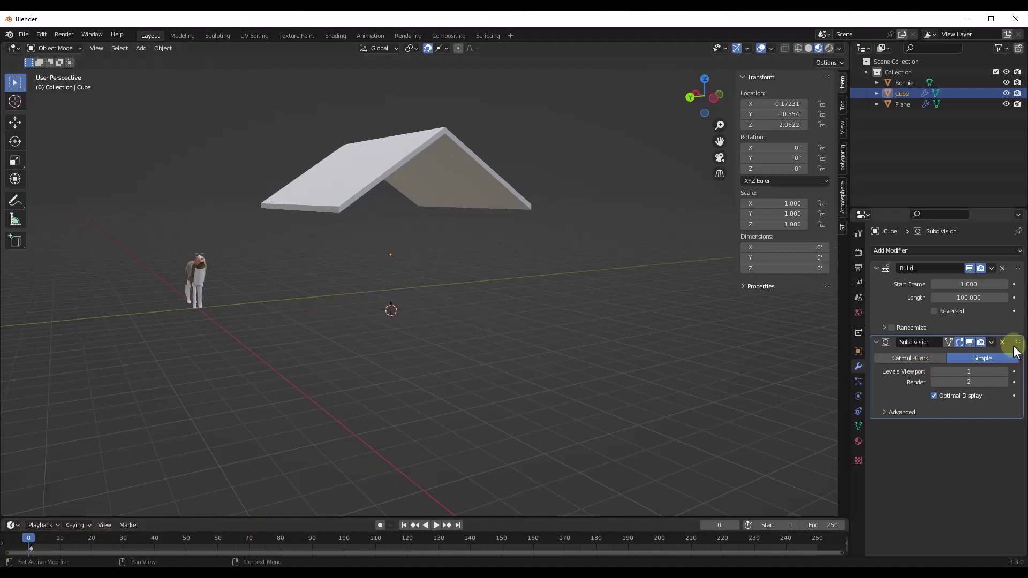
# Place the Subdivision modifier above Build in the modifier stack, and replay and scrub the animation to check the face order
pyautogui.moveTo(1015, 347); pyautogui.dragTo(1015, 260)
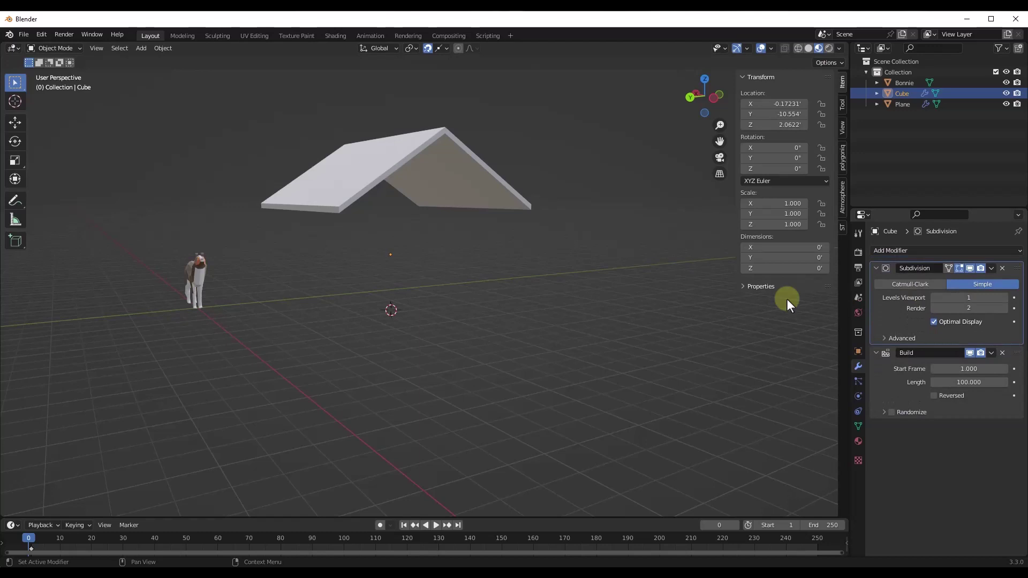
pyautogui.click(431, 524)
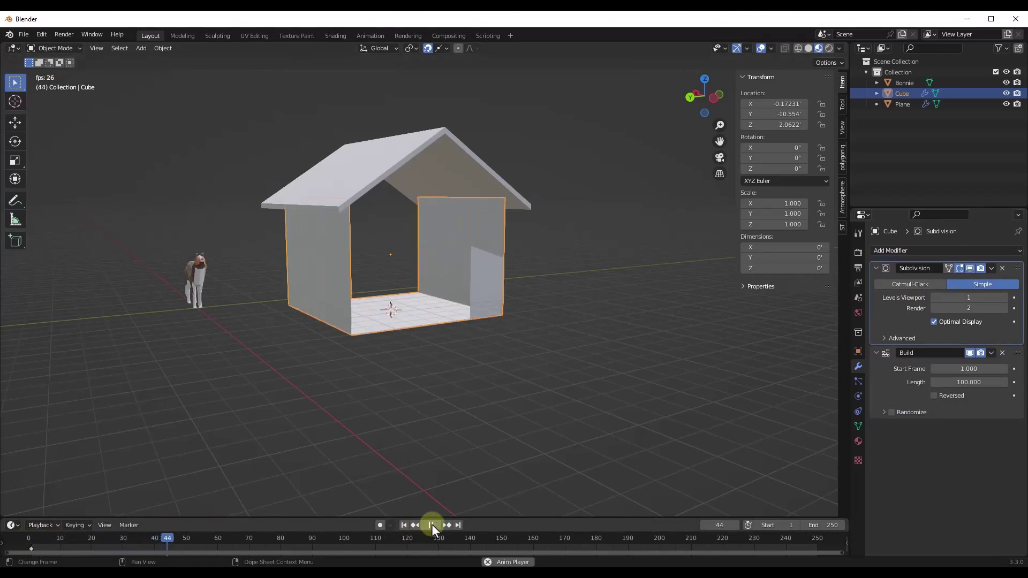
pyautogui.click(431, 524)
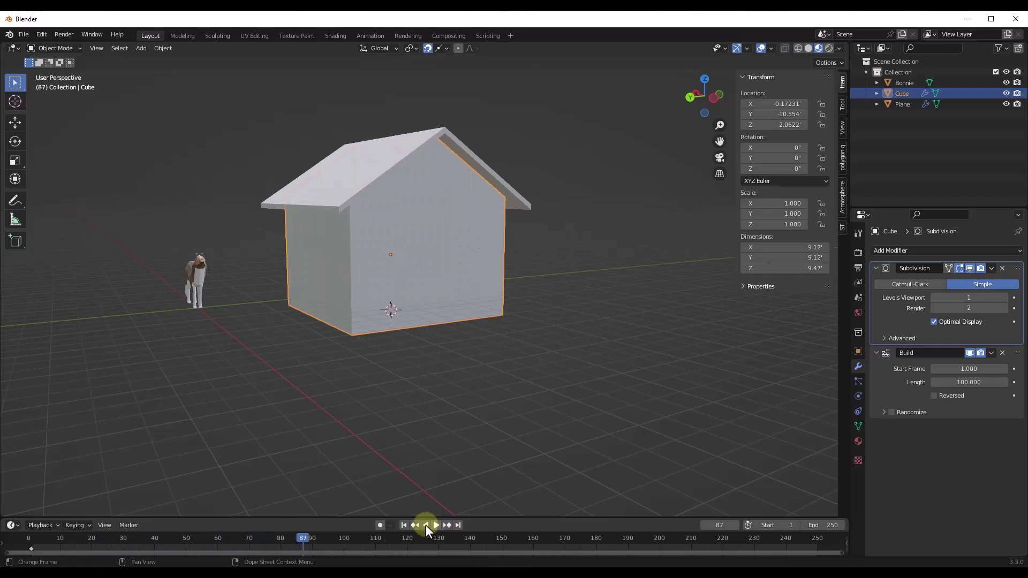
pyautogui.moveTo(307, 535); pyautogui.dragTo(47, 543)
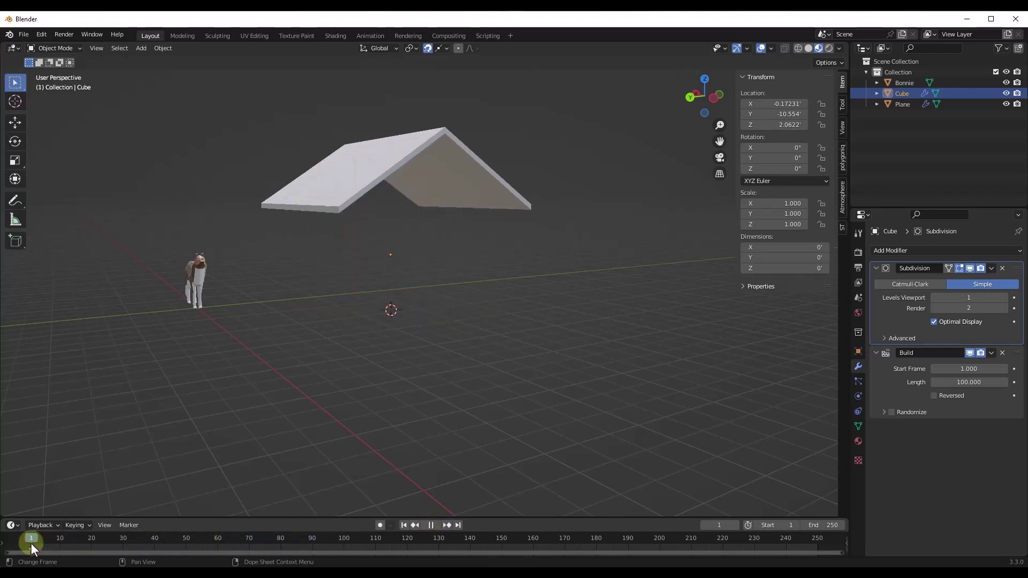
pyautogui.moveTo(31, 547); pyautogui.dragTo(69, 538)
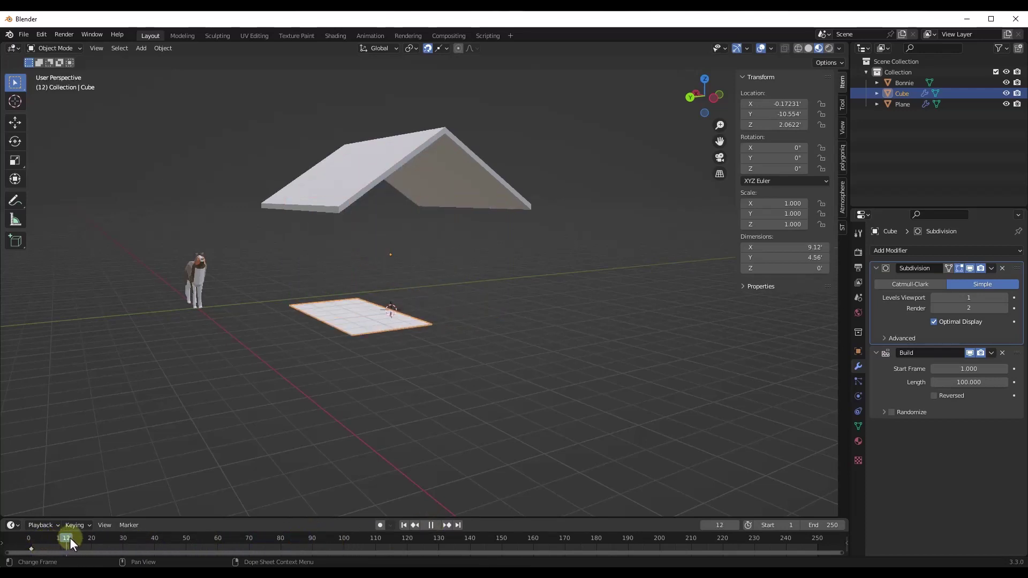
# Set the Subdivision modifier's Levels Viewport to 2, replay the build animation, and rewind it to the first frame
pyautogui.click(1005, 298)
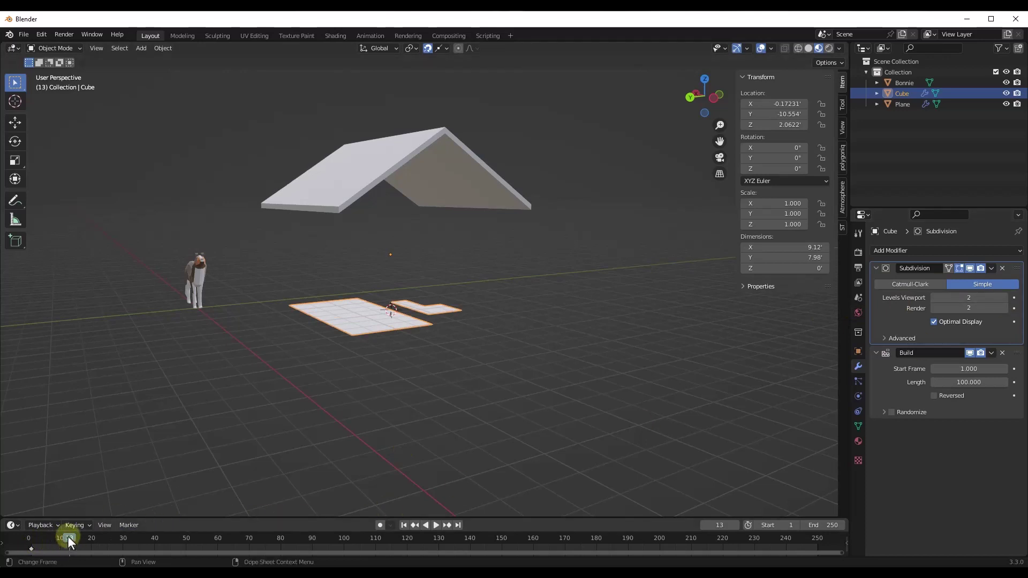
pyautogui.moveTo(69, 539); pyautogui.dragTo(16, 538)
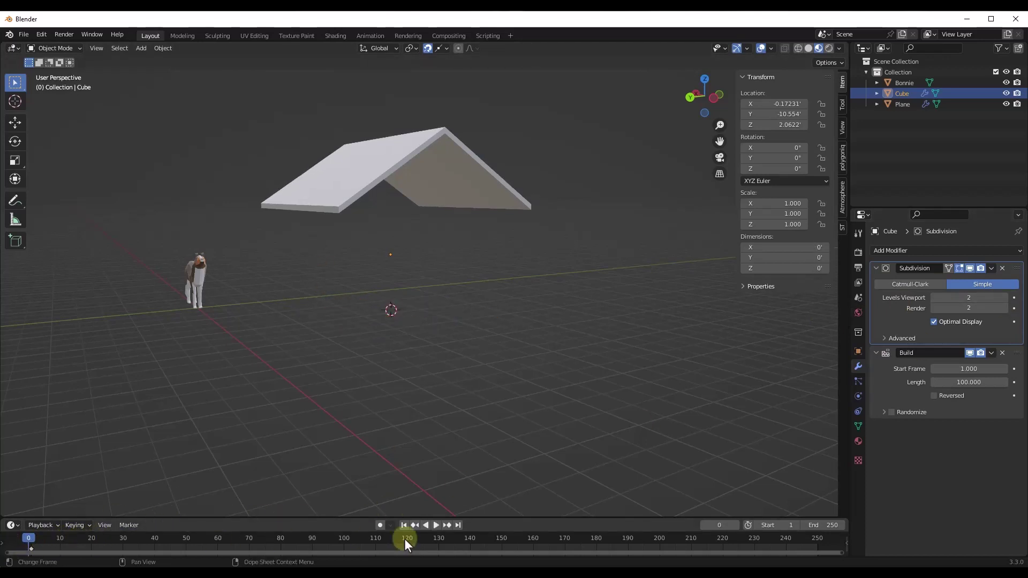
pyautogui.click(436, 525)
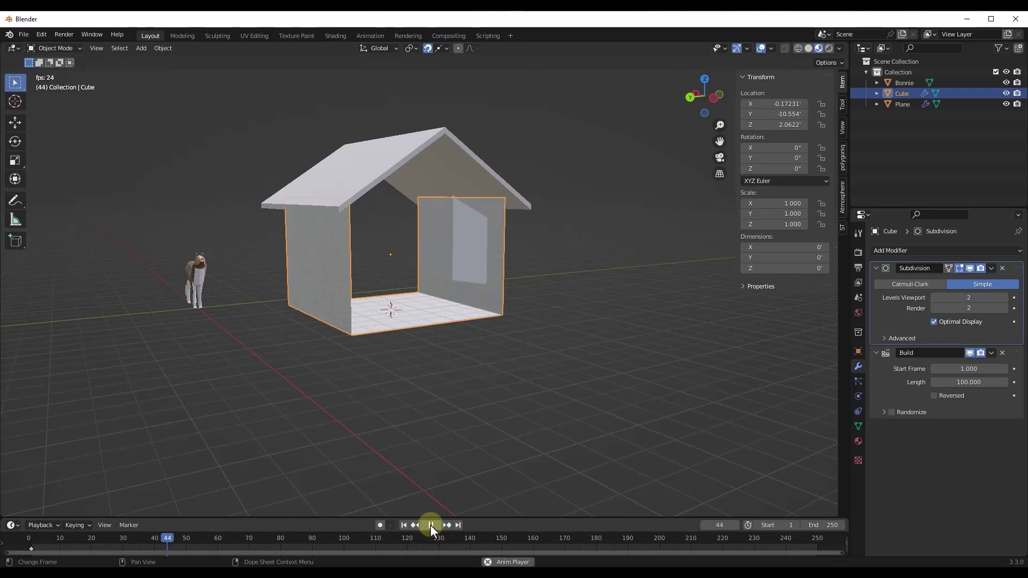
pyautogui.click(429, 524)
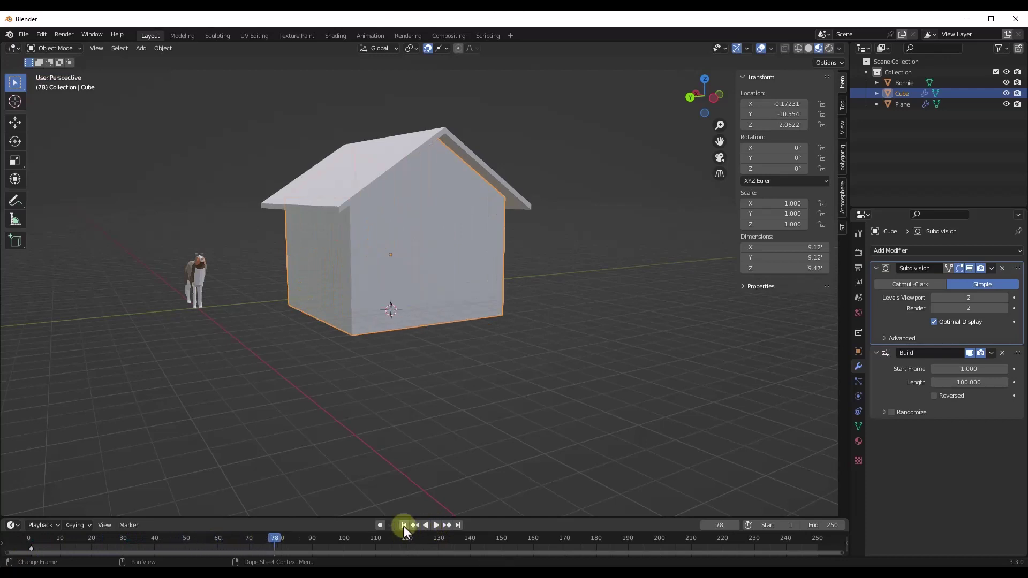
pyautogui.click(403, 525)
# Play the build animation from a closer view and pause it at frame 57 to inspect the partly built walls
pyautogui.moveTo(400, 278); pyautogui.dragTo(432, 207, button='middle')
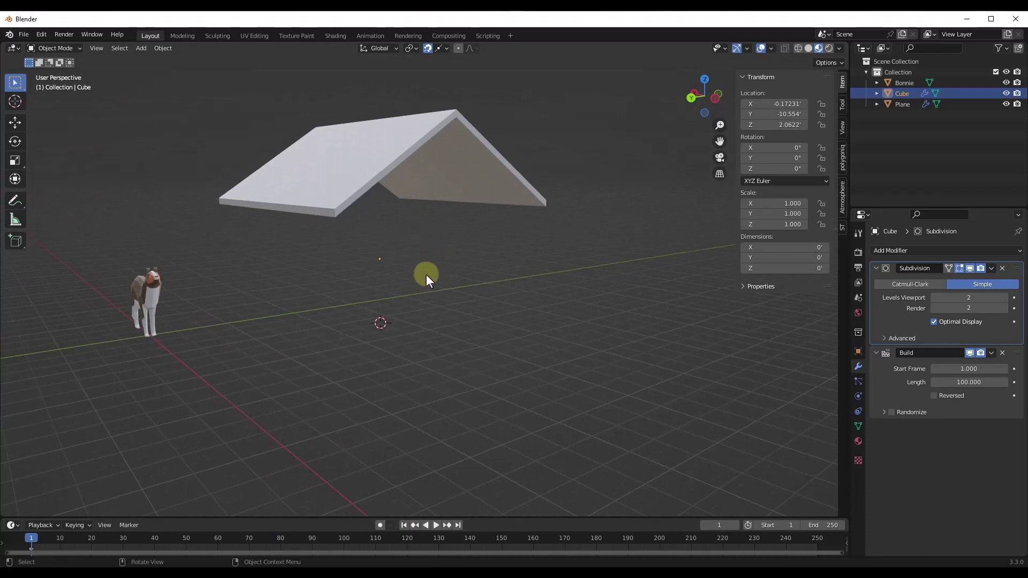
pyautogui.click(435, 525)
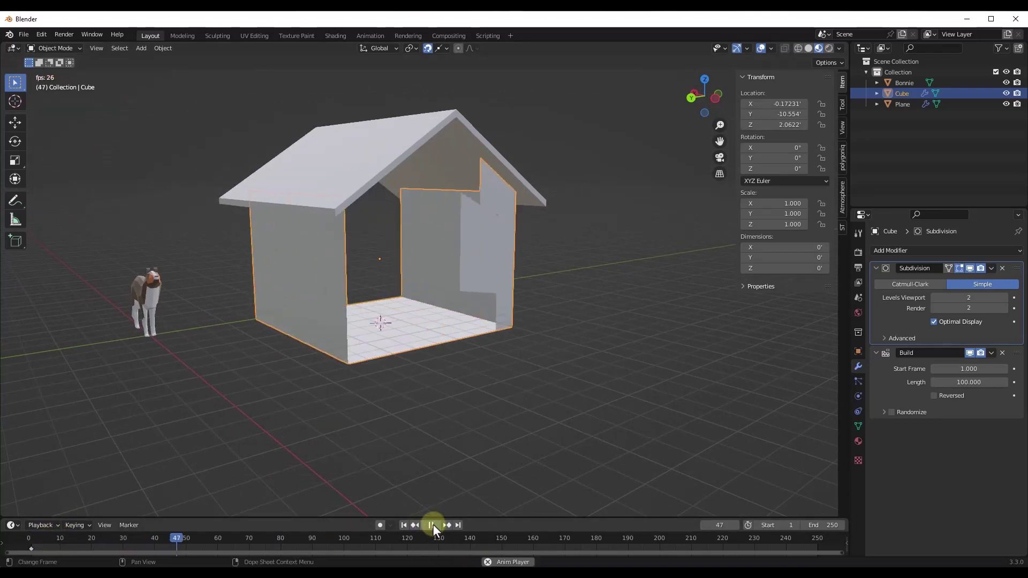
pyautogui.click(433, 524)
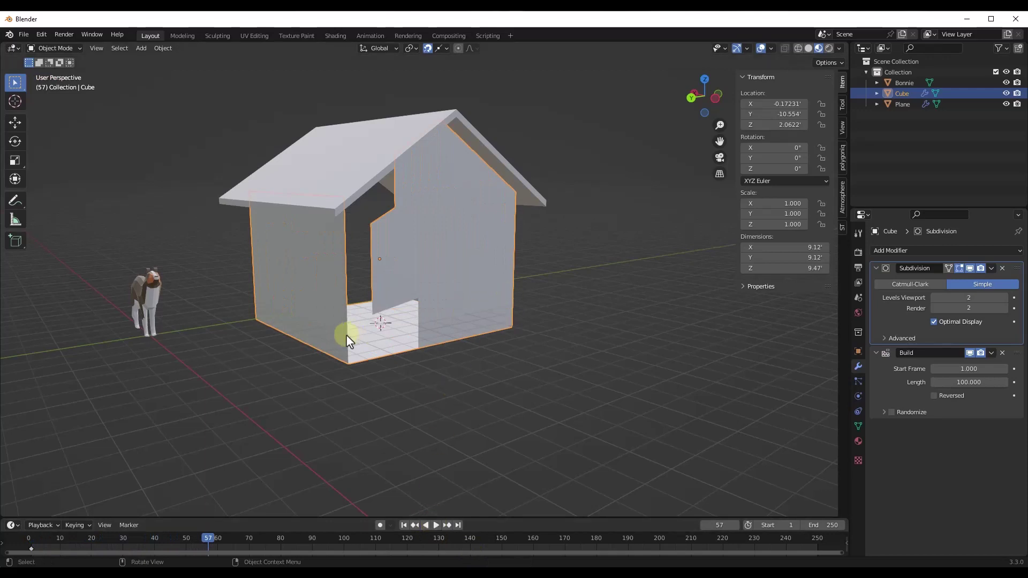
# Select the roof and inspect its mesh briefly in Edit Mode, returning to Object Mode
pyautogui.moveTo(373, 297); pyautogui.dragTo(387, 163, button='middle')
pyautogui.click(373, 158)
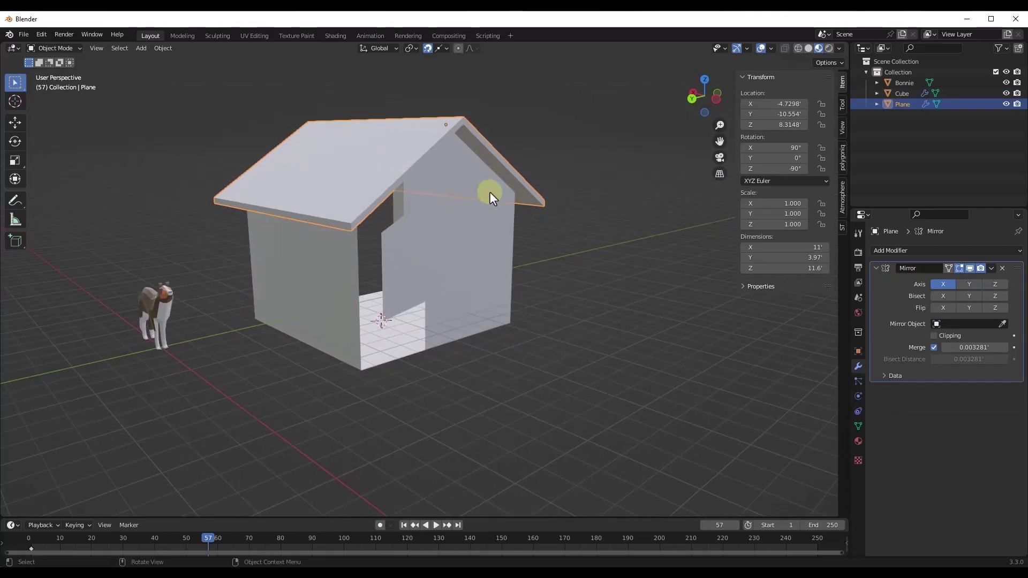
pyautogui.press('Tab')
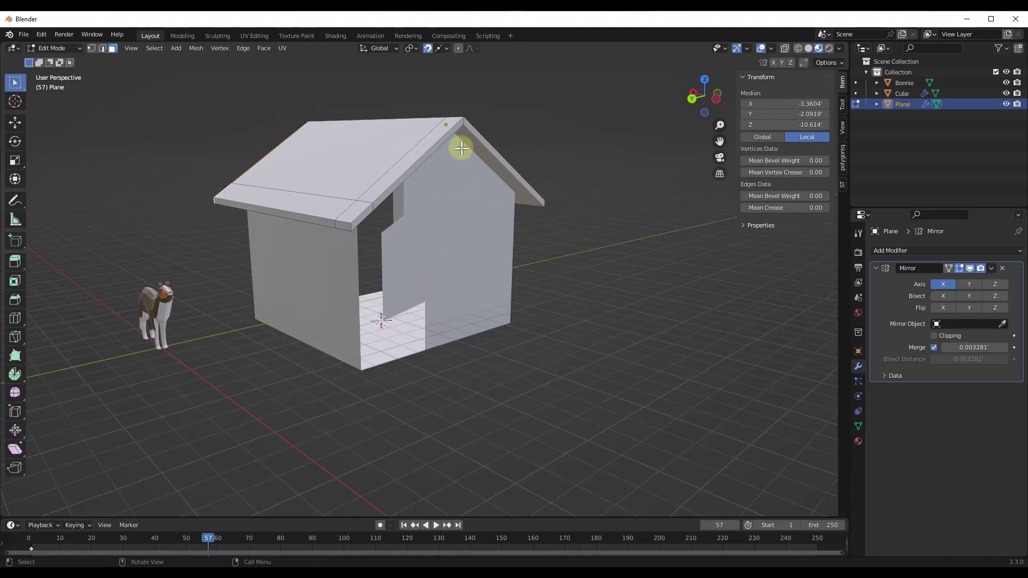
pyautogui.press('Tab')
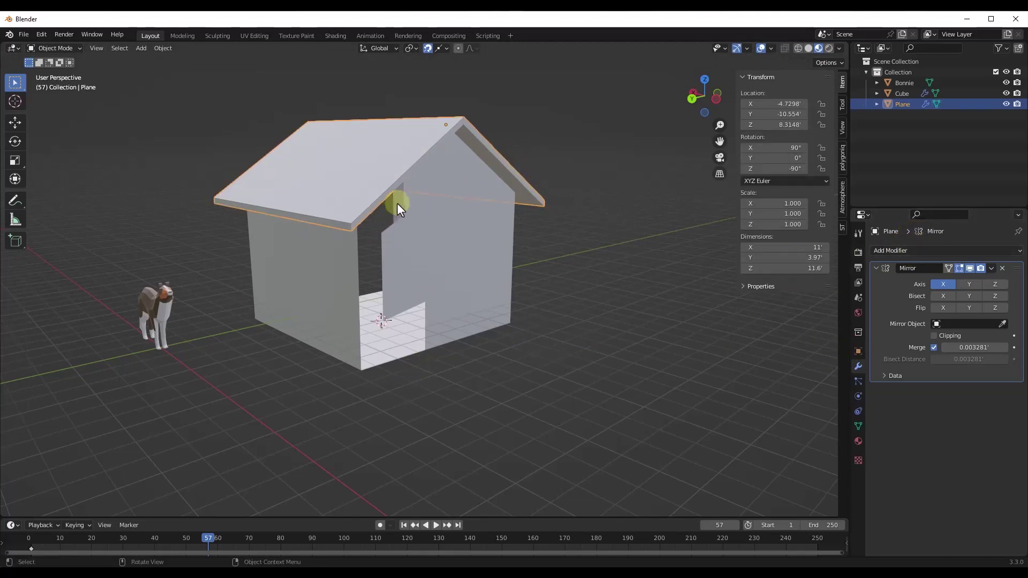
# Scrub the build animation forward to frame 100 while examining both ends of the house
pyautogui.press('space')
pyautogui.moveTo(204, 541); pyautogui.dragTo(229, 537)
pyautogui.press('space')
pyautogui.moveTo(188, 266); pyautogui.dragTo(352, 265, button='middle')
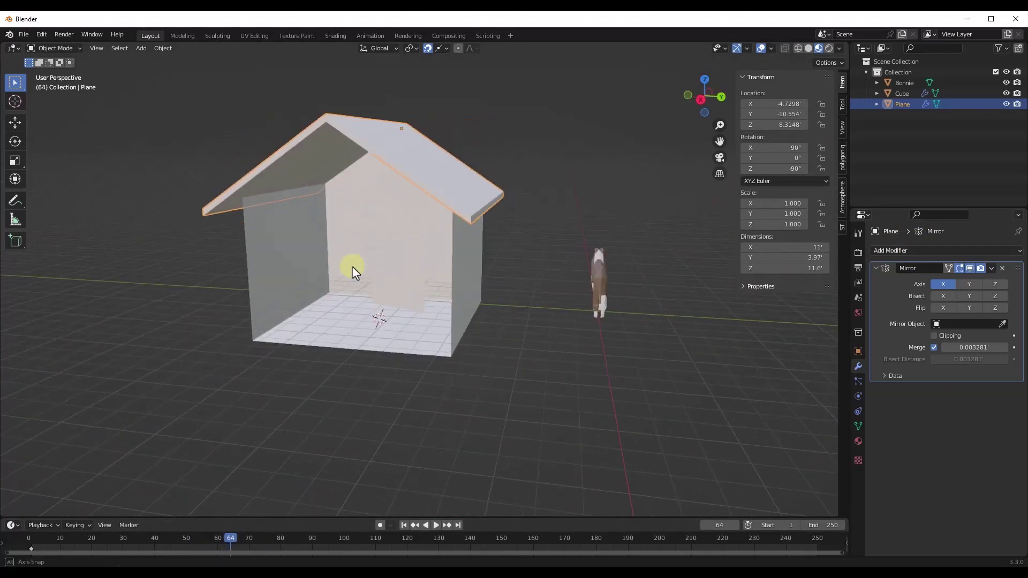
pyautogui.moveTo(230, 540); pyautogui.dragTo(344, 538)
pyautogui.moveTo(374, 225); pyautogui.dragTo(318, 143, button='middle')
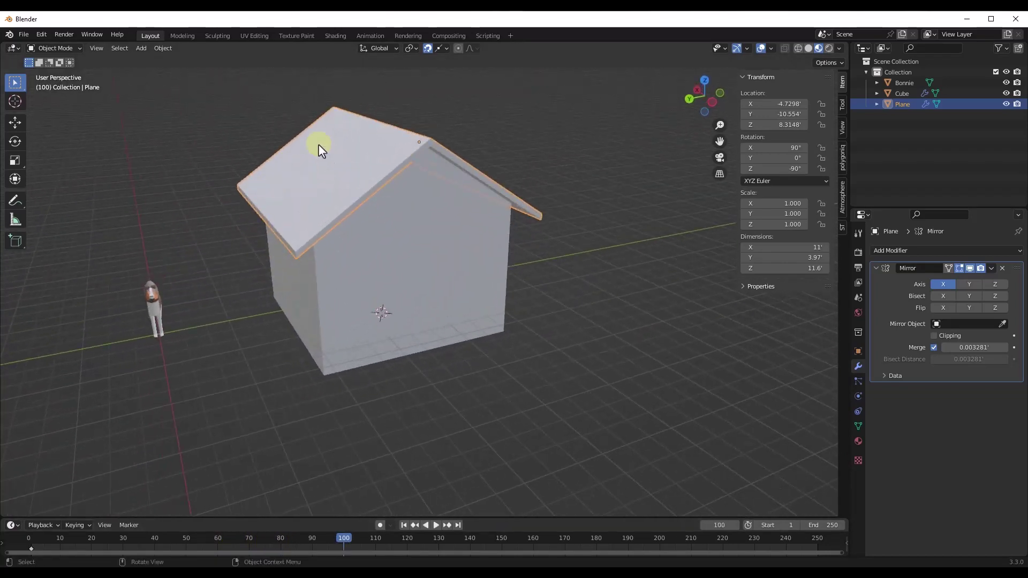
# Scrub the timeline back to frame 82 to find the frame where the walls are complete
pyautogui.moveTo(386, 159); pyautogui.dragTo(436, 281, button='middle')
pyautogui.hotkey('shift', 'ctrl', 'space')
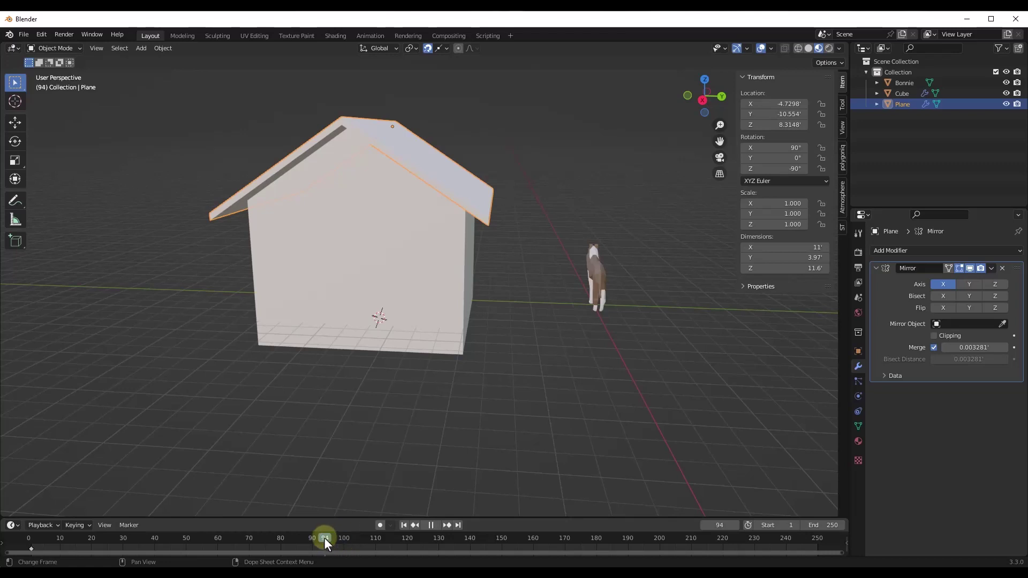
pyautogui.moveTo(295, 541)
pyautogui.mouseDown()
pyautogui.moveTo(266, 544)
pyautogui.moveTo(283, 541)
pyautogui.mouseUp()
pyautogui.moveTo(285, 540); pyautogui.dragTo(285, 537)
pyautogui.moveTo(576, 201); pyautogui.dragTo(375, 149, button='middle')
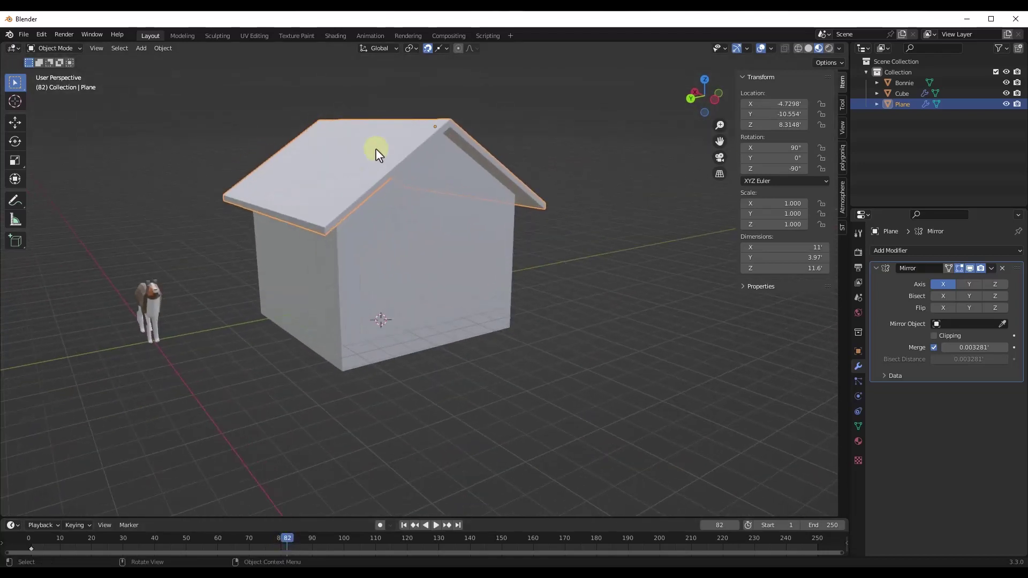
# Add a Build modifier to the roof and set its Start Frame to 82
pyautogui.click(910, 250)
pyautogui.click(813, 313)
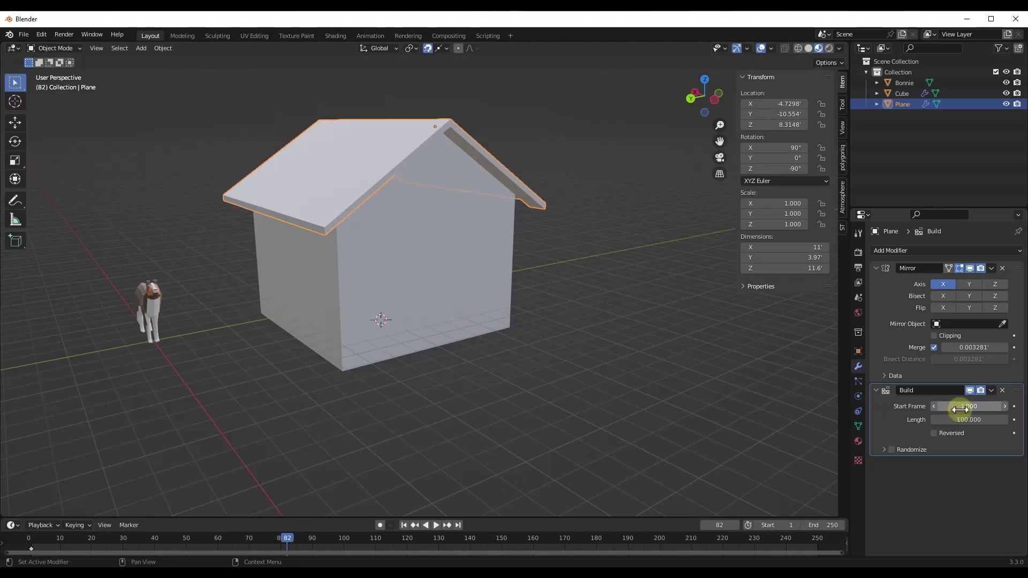
pyautogui.moveTo(959, 410); pyautogui.dragTo(961, 408)
pyautogui.press('Return')
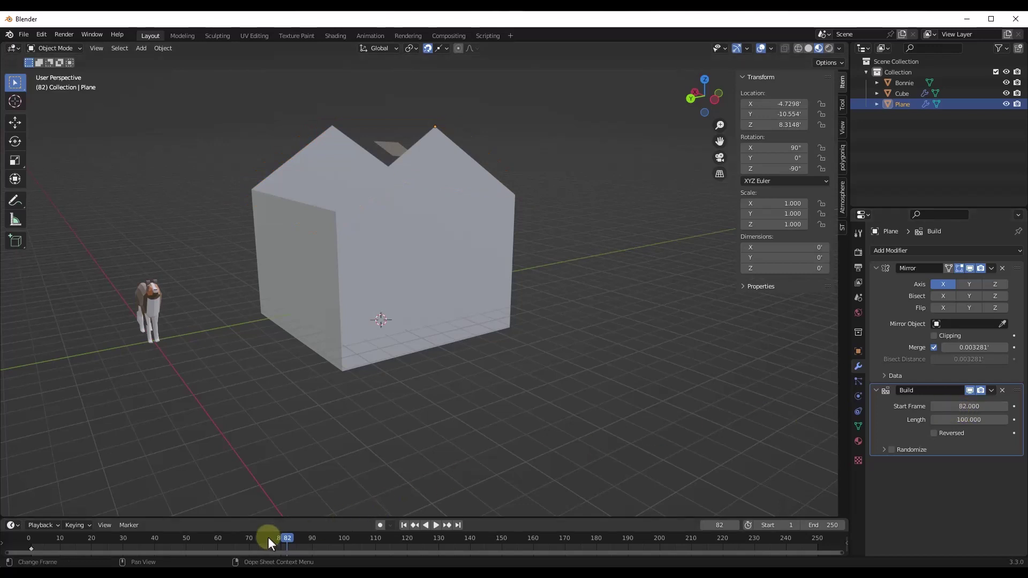
# At frame 103, show the roof's mesh as wireframe in Edit Mode and place the 3D cursor near the middle of its ridge
pyautogui.moveTo(285, 538); pyautogui.dragTo(353, 541)
pyautogui.moveTo(482, 214); pyautogui.dragTo(383, 145, button='middle')
pyautogui.press('Tab')
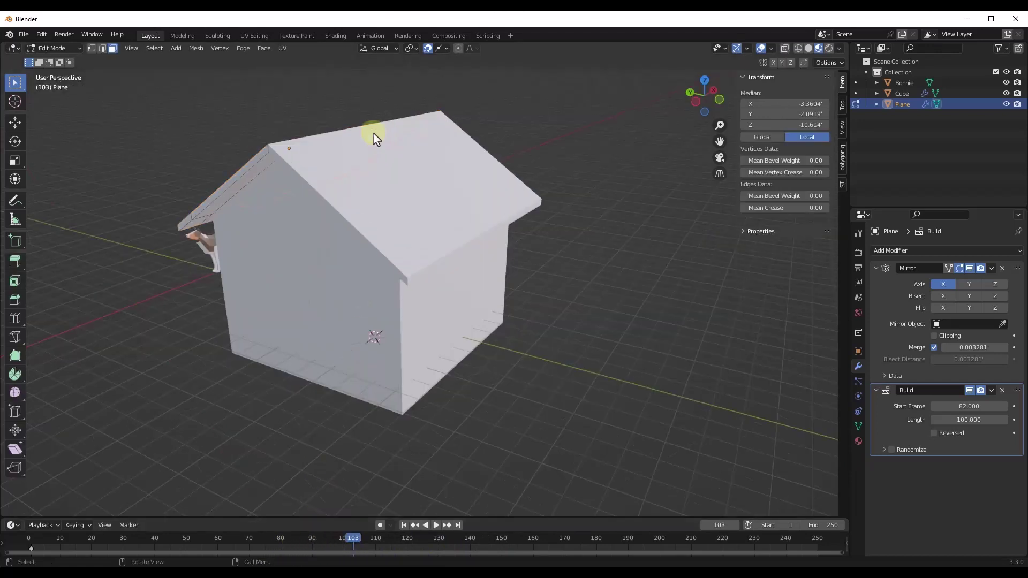
pyautogui.click(300, 132)
pyautogui.press('z')
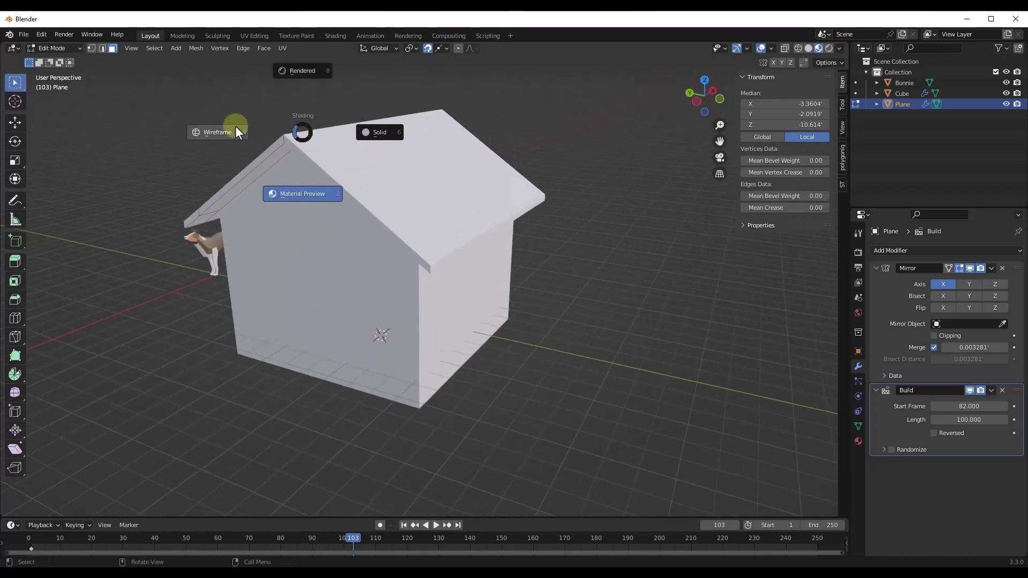
pyautogui.click(242, 138)
pyautogui.press('g')
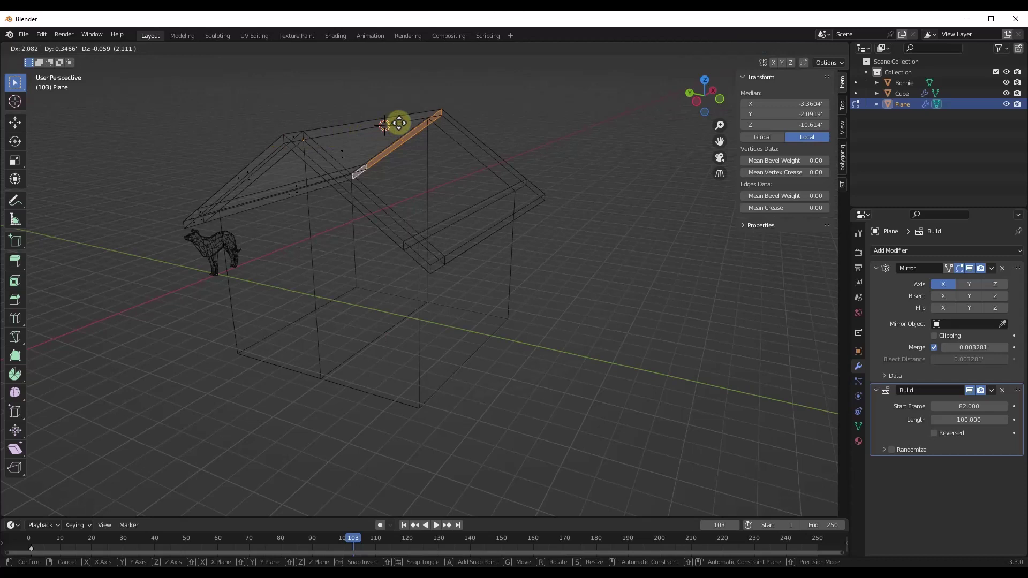
pyautogui.click(399, 122)
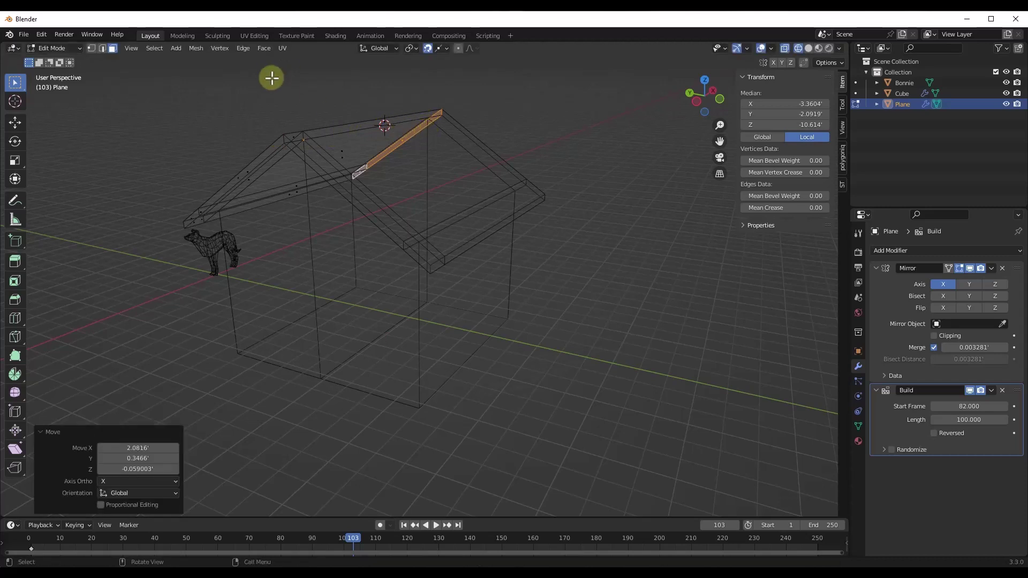
# Select the whole roof mesh and sort its faces by cursor distance
pyautogui.click(401, 156)
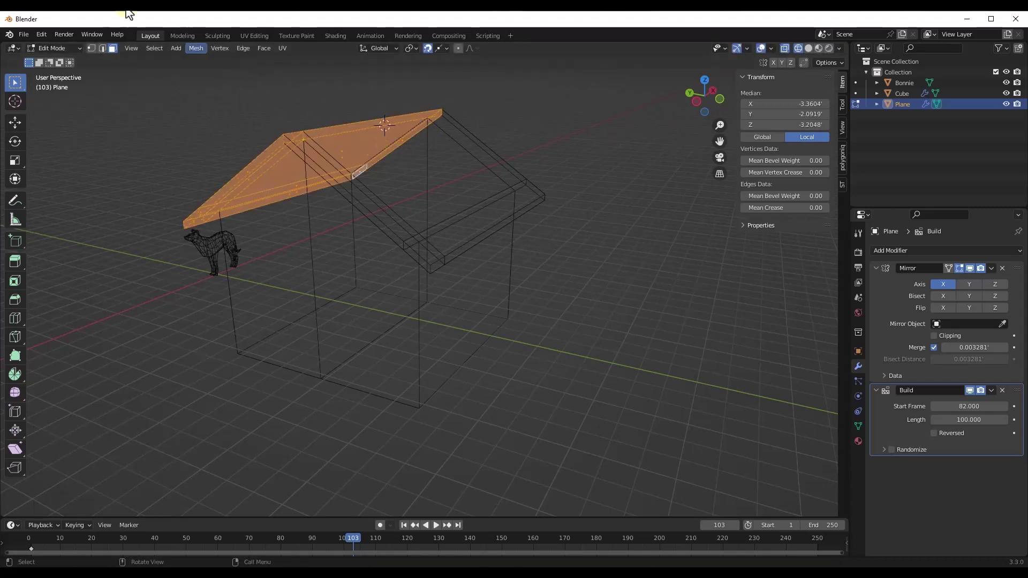
pyautogui.click(192, 47)
pyautogui.moveTo(219, 255)
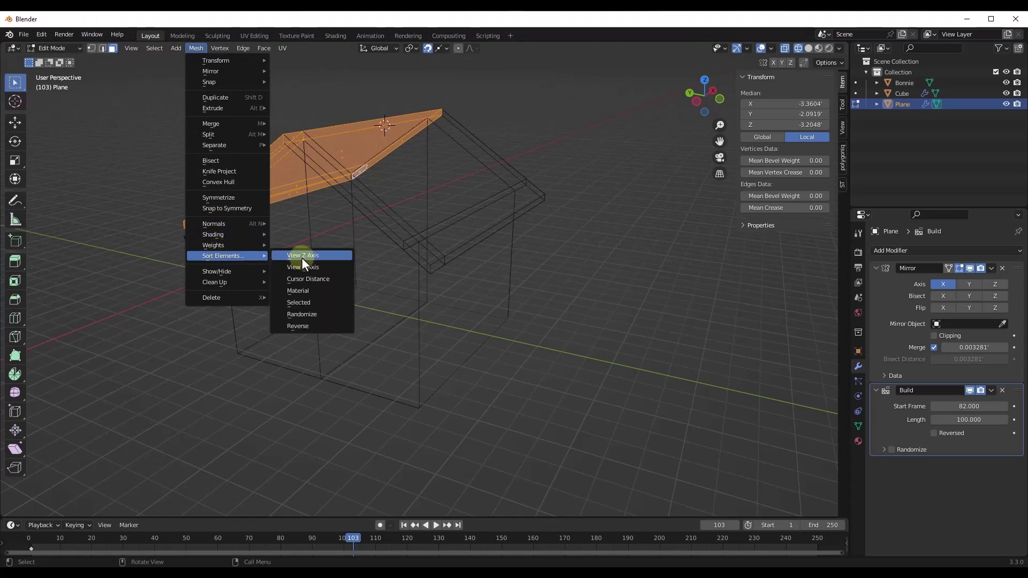
pyautogui.click(314, 278)
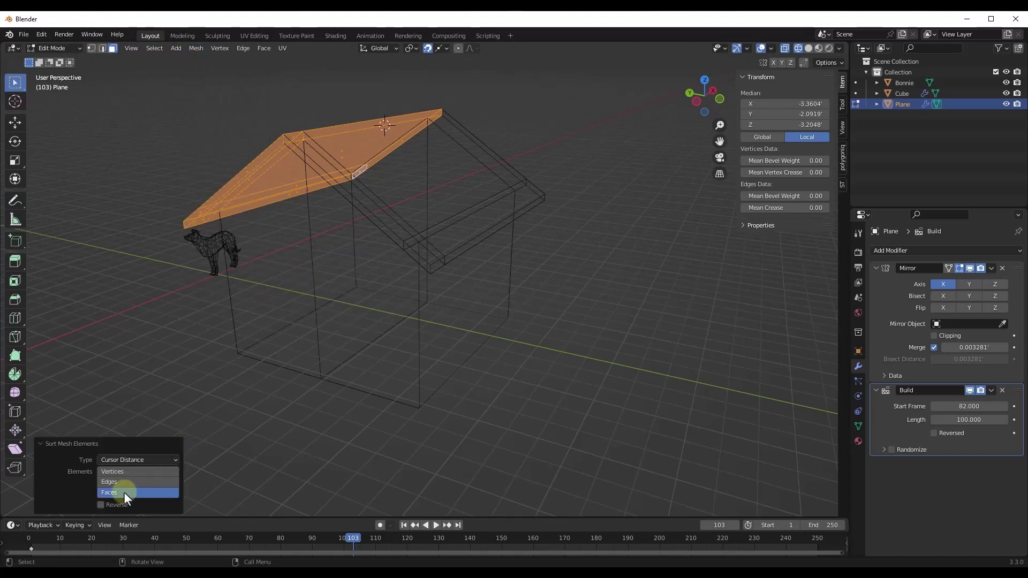
# Return the roof to Object Mode and switch the viewport shading to Material Preview
pyautogui.moveTo(300, 229); pyautogui.dragTo(399, 206, button='middle')
pyautogui.press('Tab')
pyautogui.press('z')
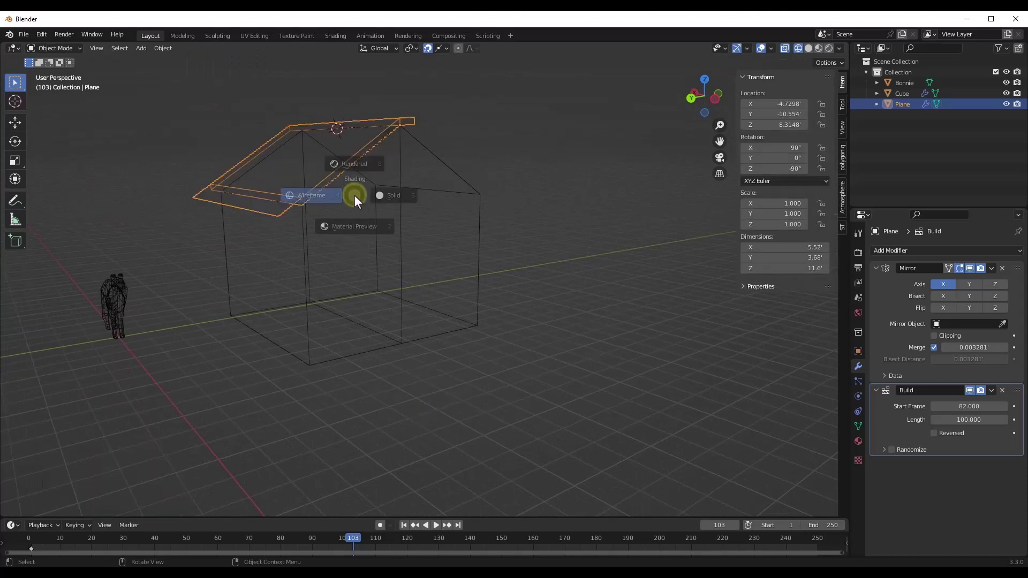
pyautogui.click(350, 258)
# Scrub the timeline back to frame 77 and play the animation to examine how the roof builds
pyautogui.moveTo(351, 538); pyautogui.dragTo(260, 539)
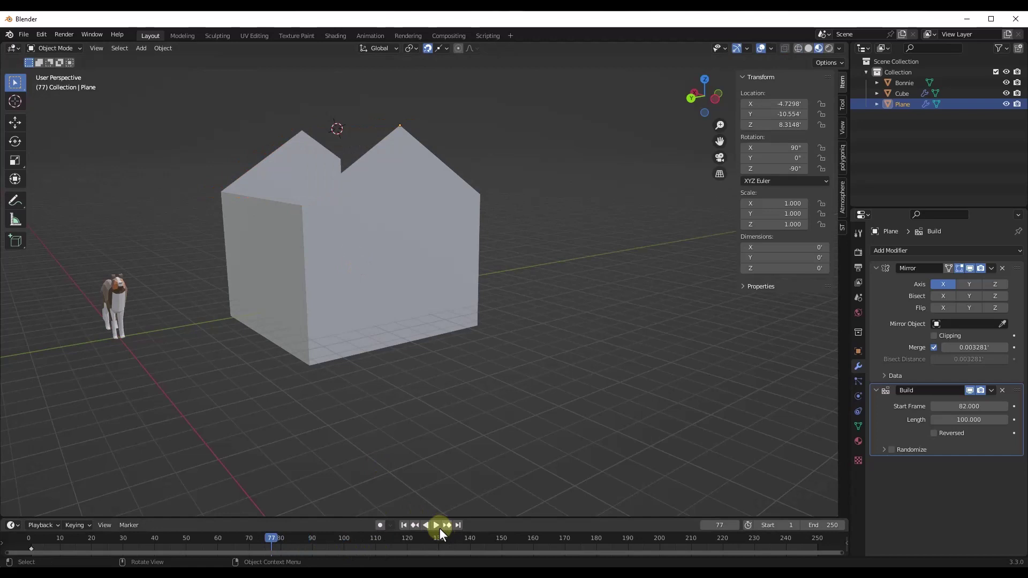
pyautogui.click(436, 526)
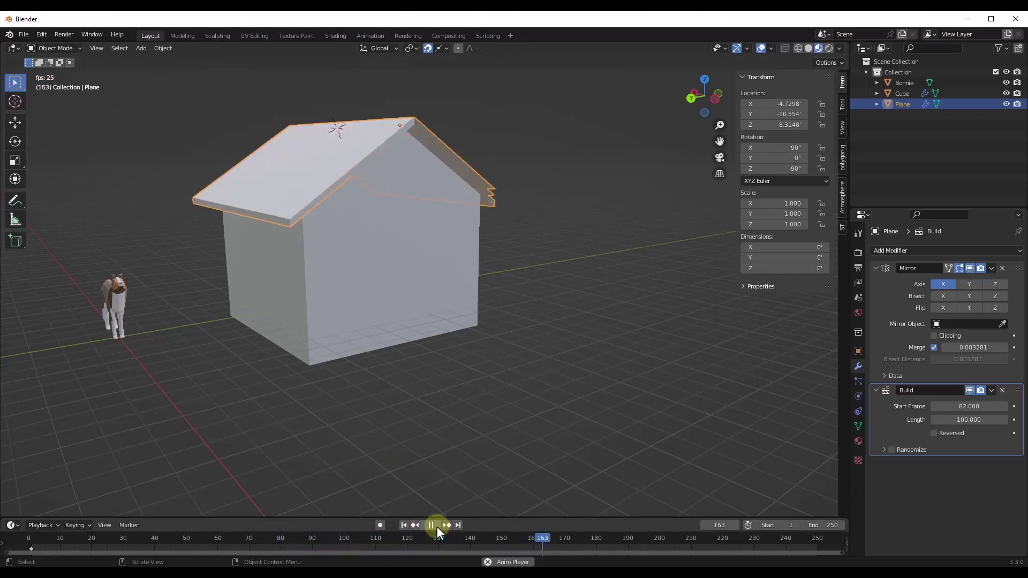
pyautogui.click(432, 525)
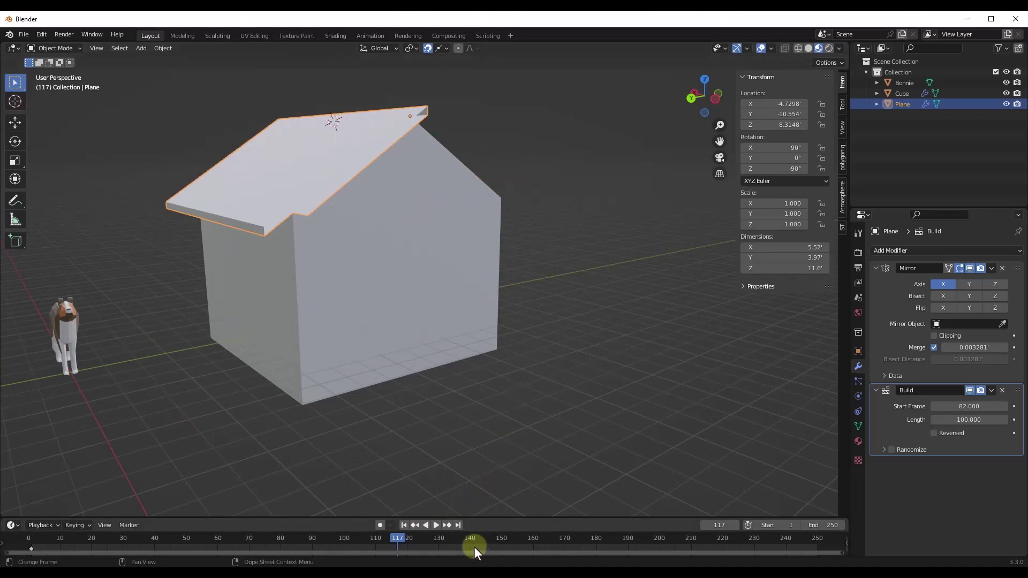
# Place the roof's Build modifier above its Mirror modifier and check the build by playing and scrubbing to frame 113
pyautogui.moveTo(1017, 268); pyautogui.dragTo(1008, 424)
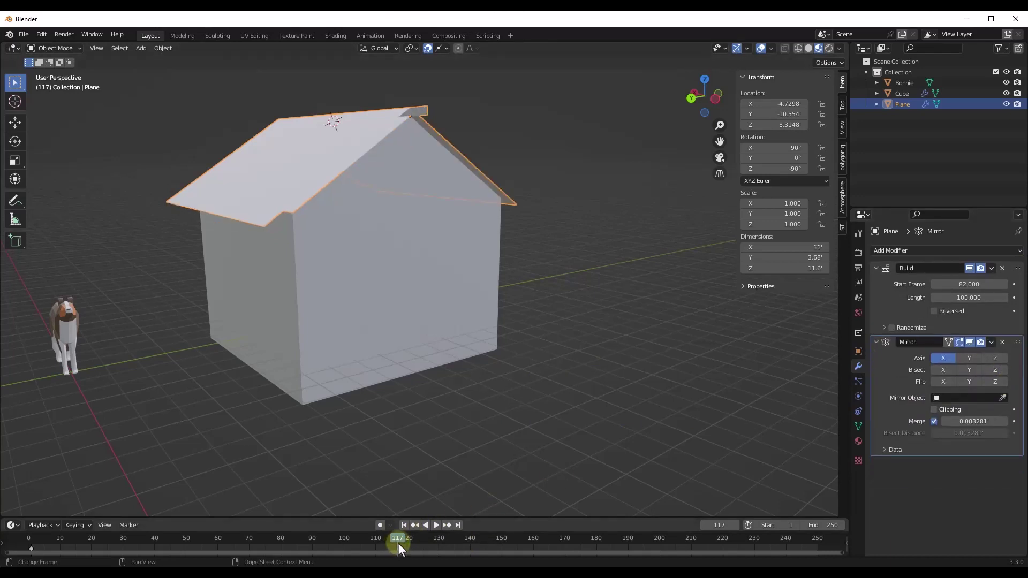
pyautogui.press('space')
pyautogui.moveTo(399, 538)
pyautogui.mouseDown()
pyautogui.moveTo(301, 544)
pyautogui.moveTo(630, 559)
pyautogui.moveTo(252, 557)
pyautogui.moveTo(391, 555)
pyautogui.mouseUp()
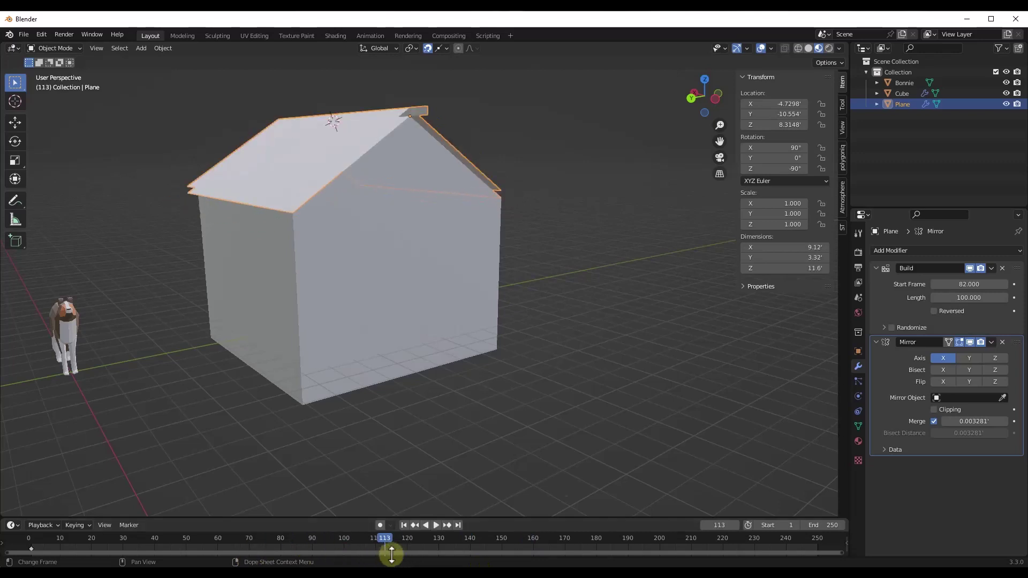
# Add a Subdivision Surface modifier to the roof and place it first in the modifier stack, above Build
pyautogui.click(966, 250)
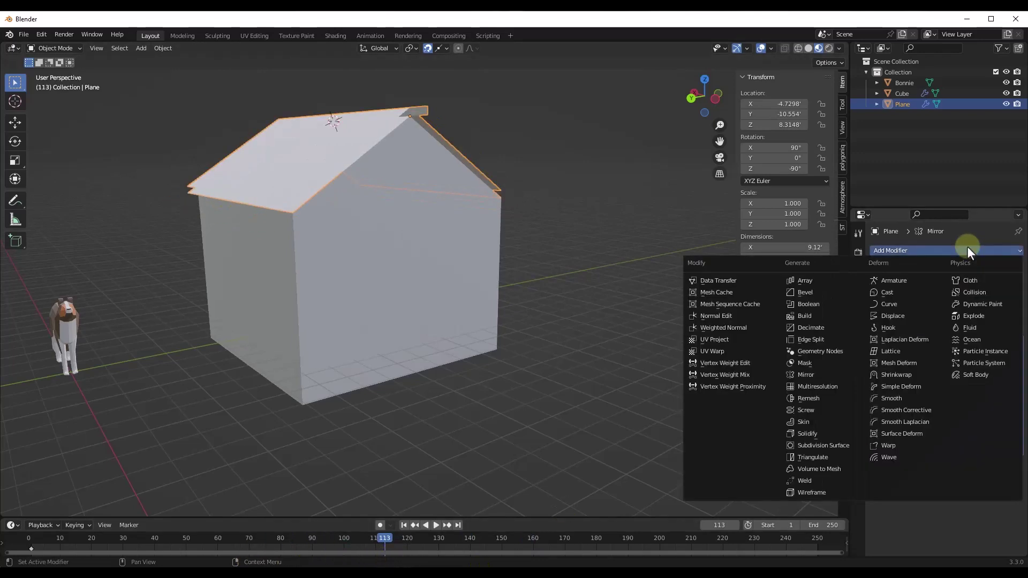
pyautogui.click(821, 445)
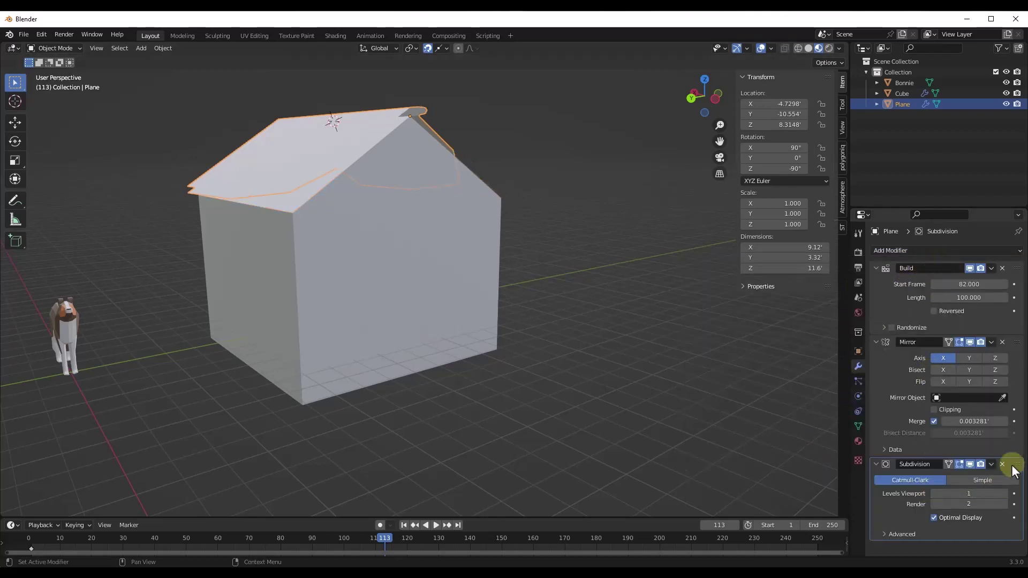
pyautogui.moveTo(1017, 464); pyautogui.dragTo(1005, 259)
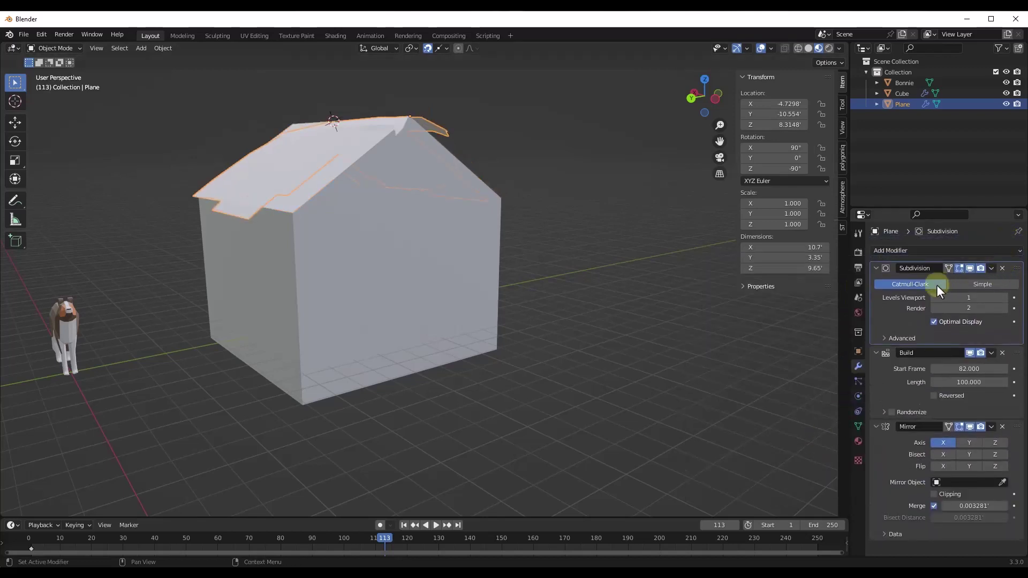
# Set the roof's Subdivision modifier to Simple, comparing it with Catmull-Clark, and set Levels Viewport to 2
pyautogui.click(980, 282)
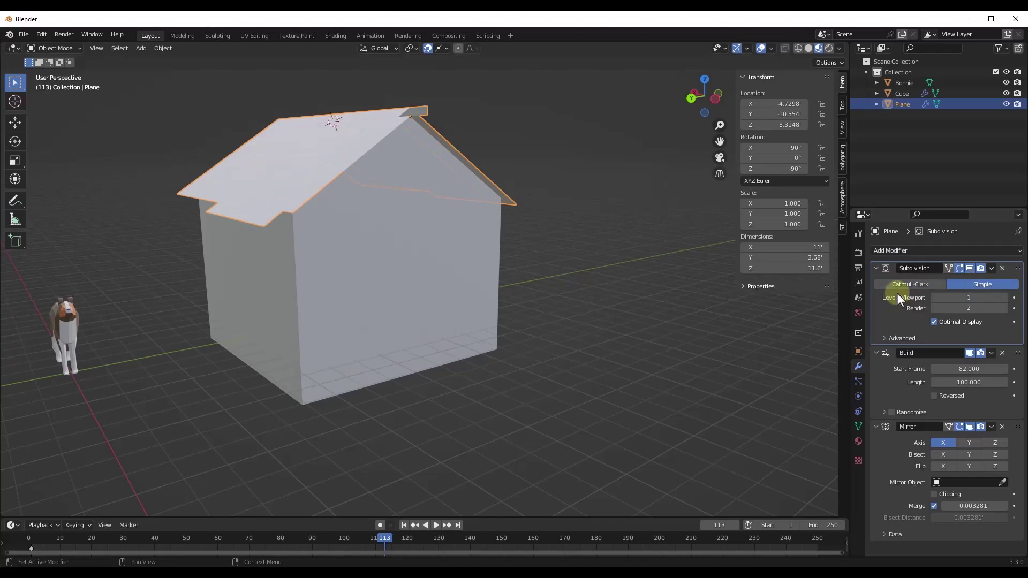
pyautogui.click(895, 283)
pyautogui.click(984, 283)
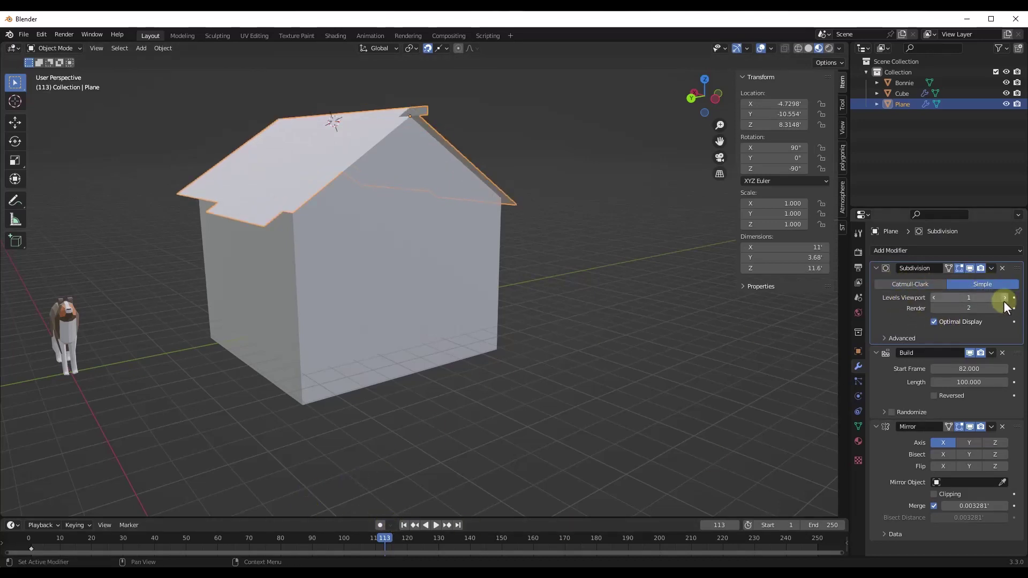
pyautogui.click(1004, 298)
# Scrub back to the beginning of the timeline and play the complete construction of walls and roof, stopping at frame 227
pyautogui.moveTo(385, 538); pyautogui.dragTo(309, 528)
pyautogui.moveTo(236, 540); pyautogui.dragTo(24, 535)
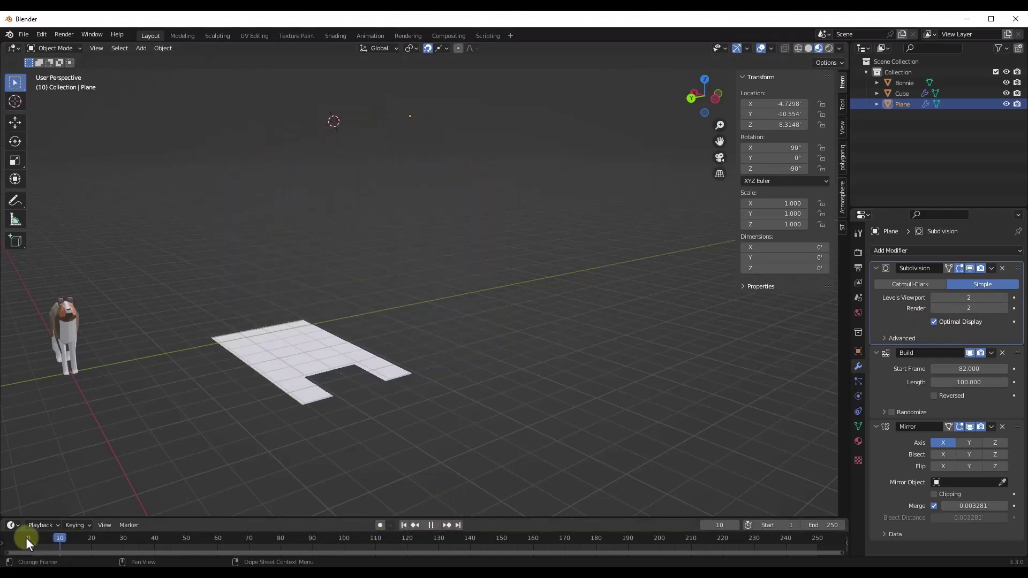
pyautogui.click(434, 524)
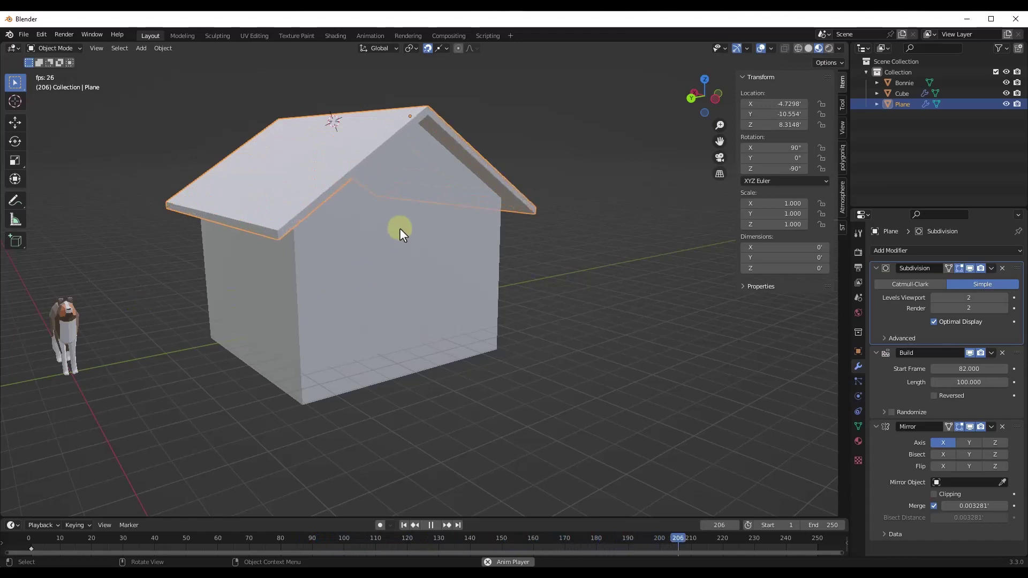
pyautogui.click(431, 525)
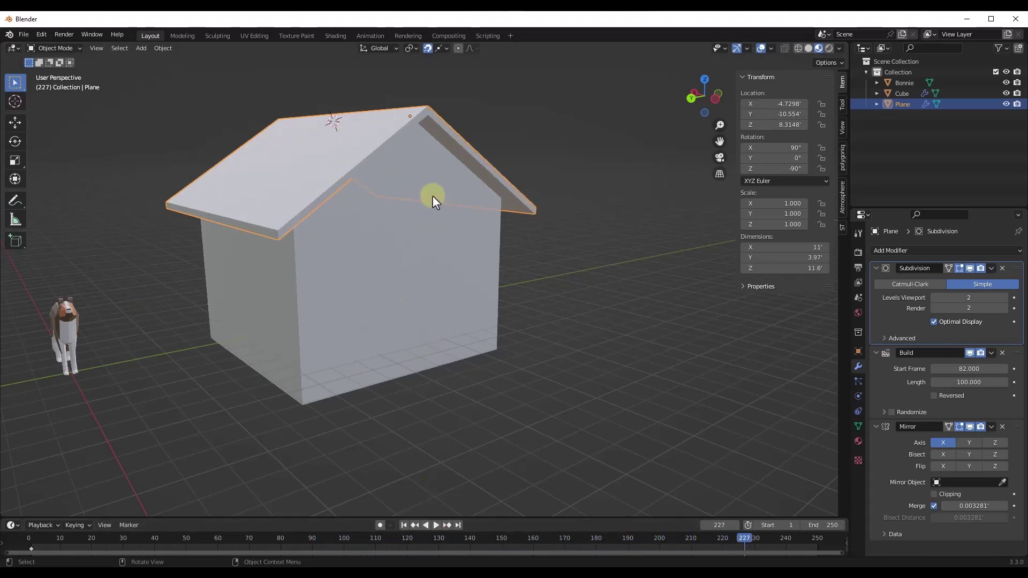